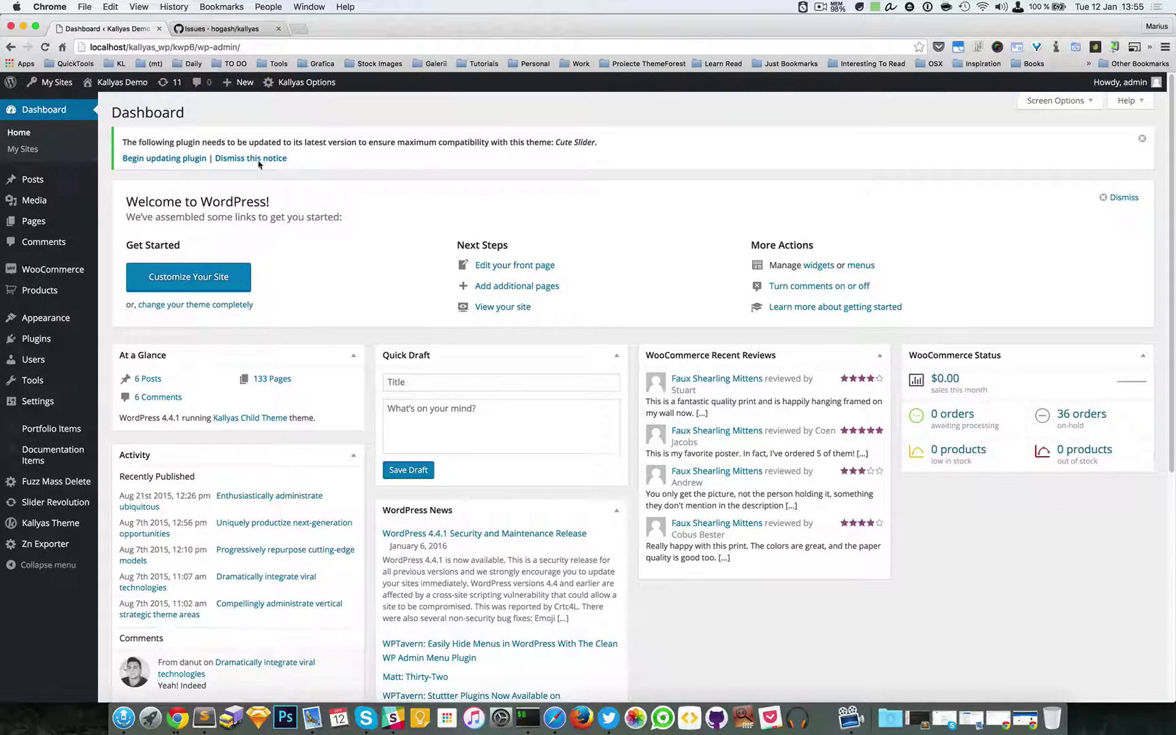
# Step: Start a new WordPress page from the admin bar's + New menu
pyautogui.moveTo(238, 81)
pyautogui.click(241, 136)
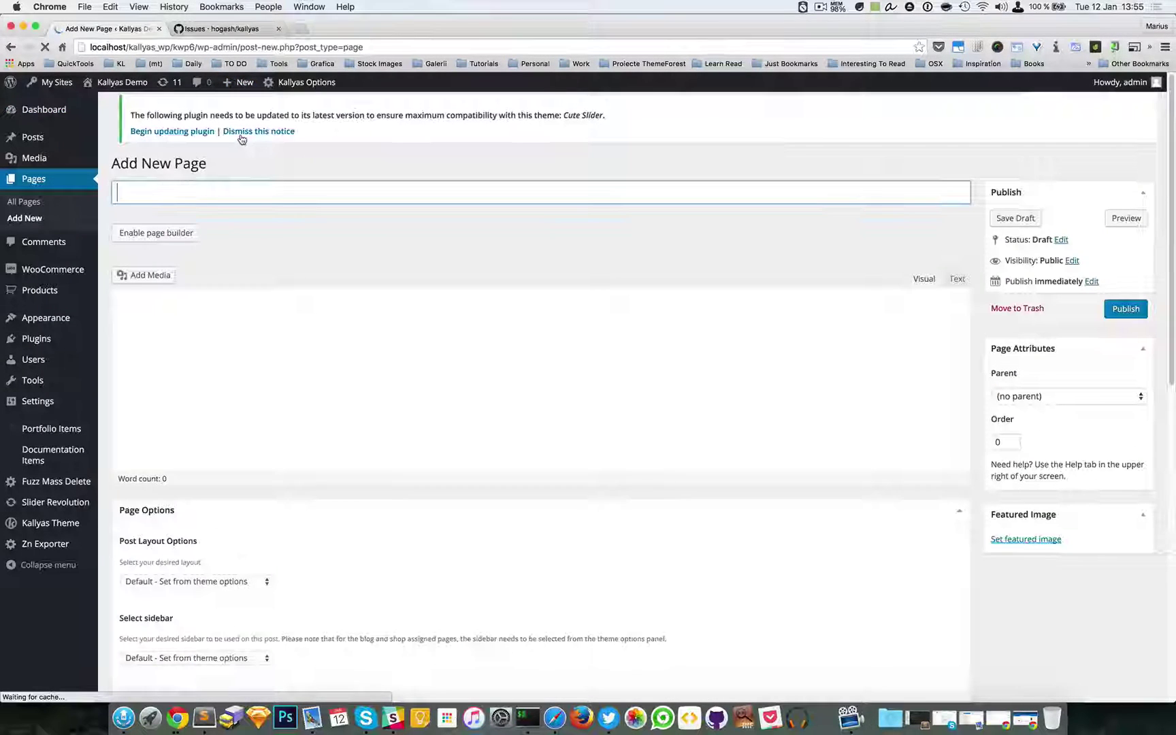
# Step: Publish a page titled 'Testing one-page' with page builder enabled and open it in the builder
pyautogui.click(244, 190)
pyautogui.write('Testing')
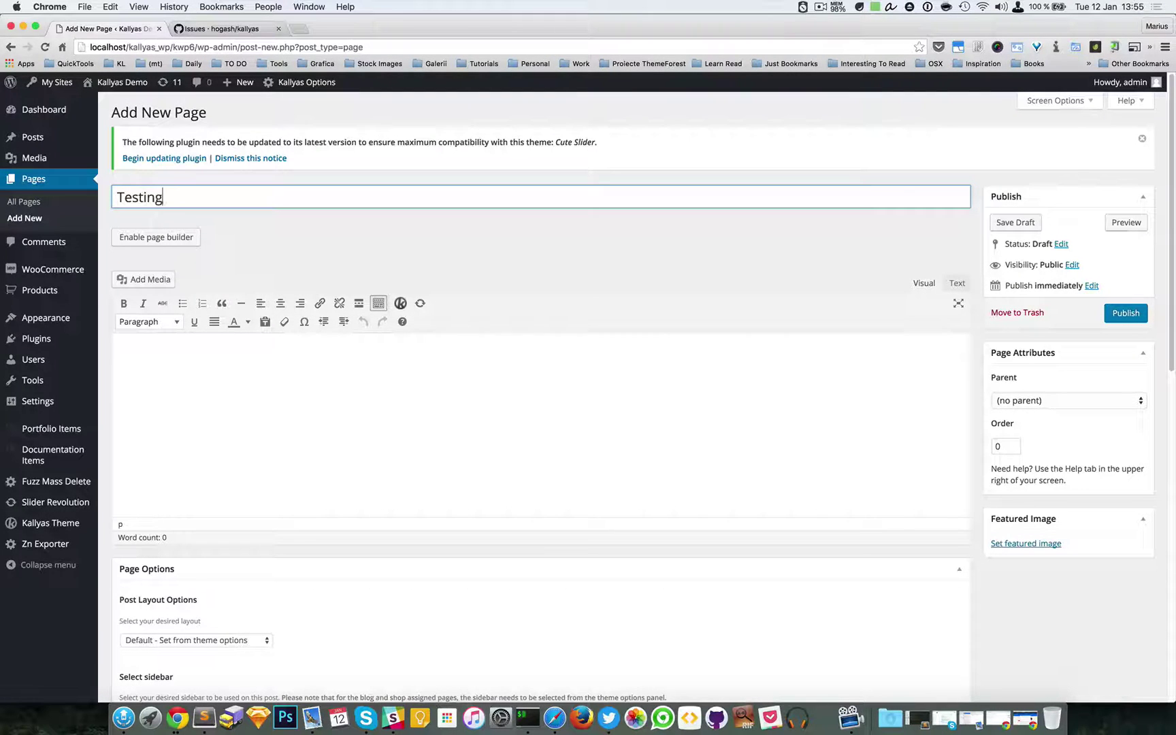
pyautogui.write(' one-page')
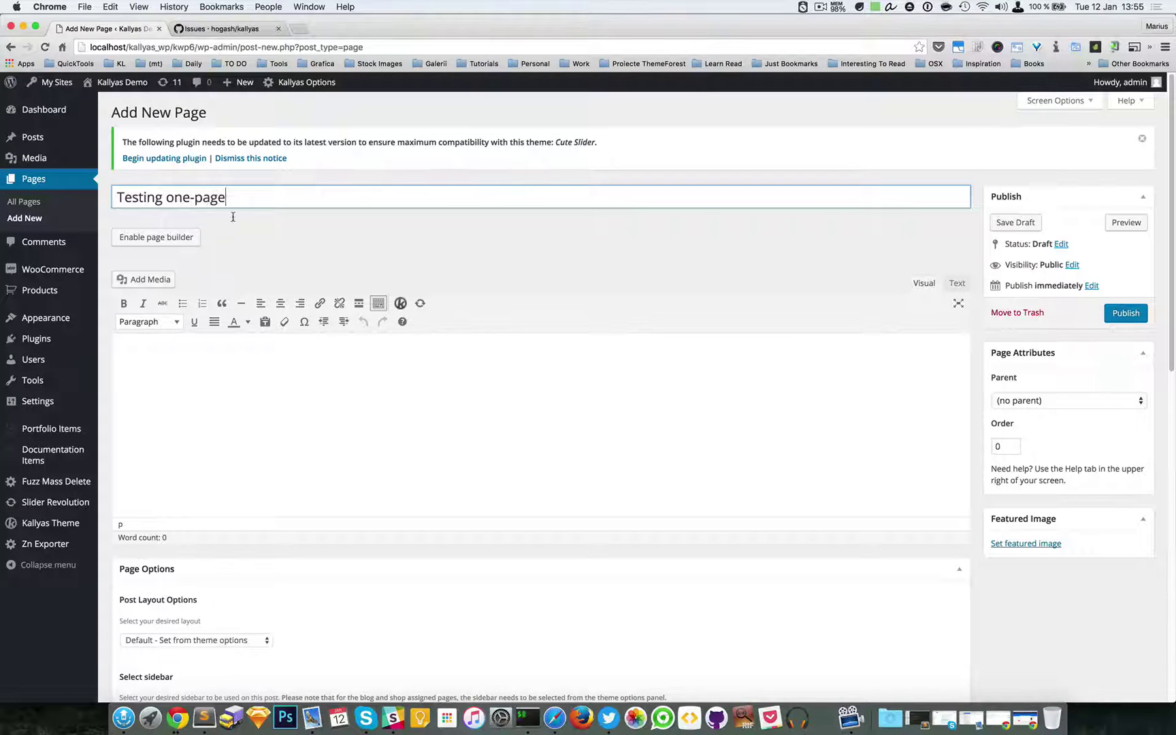
pyautogui.click(154, 238)
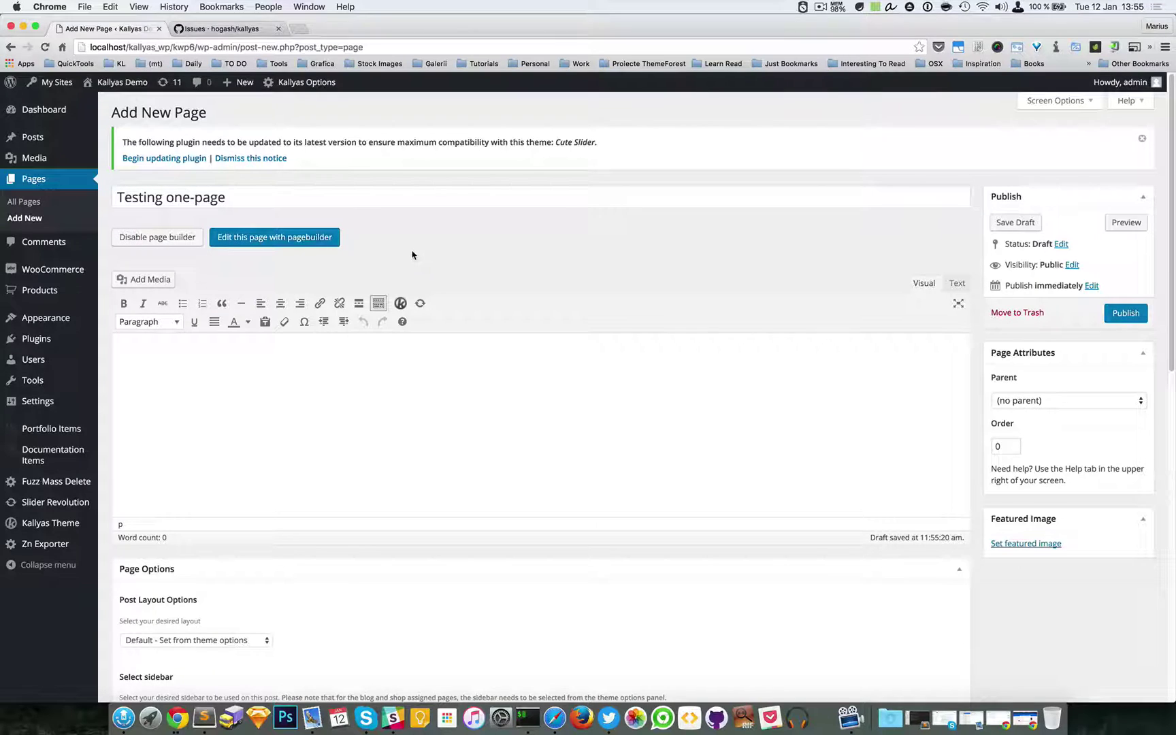
pyautogui.click(1123, 312)
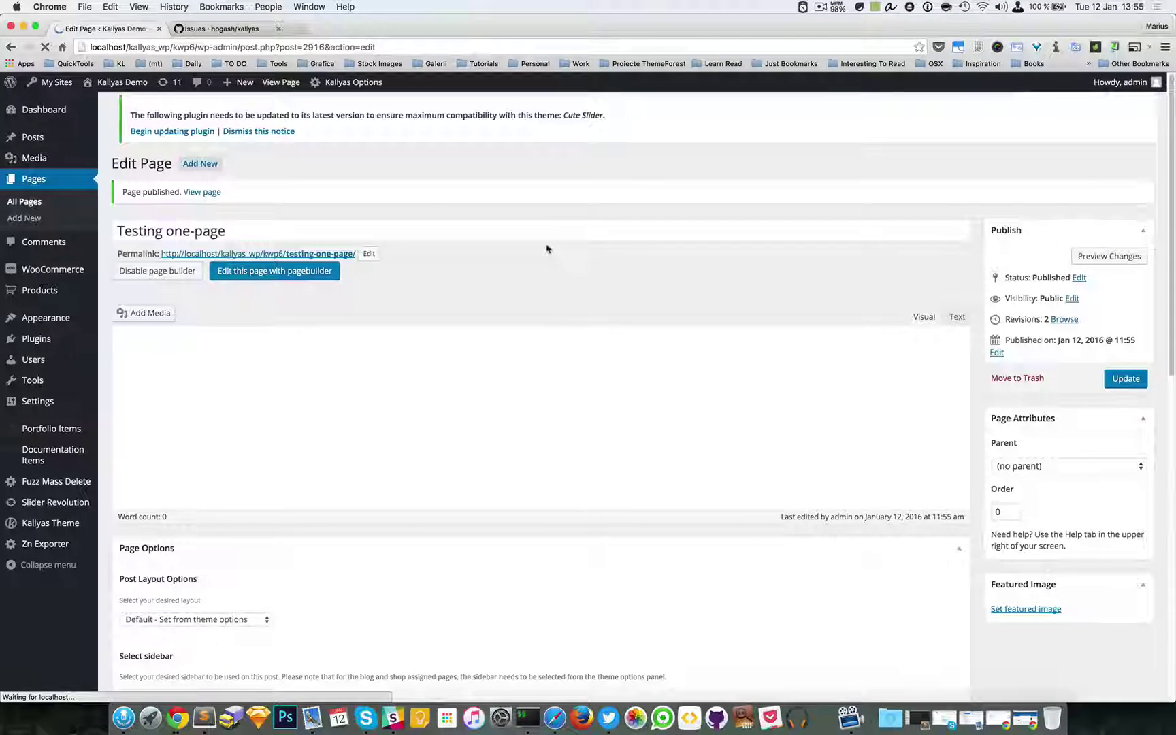
pyautogui.click(278, 282)
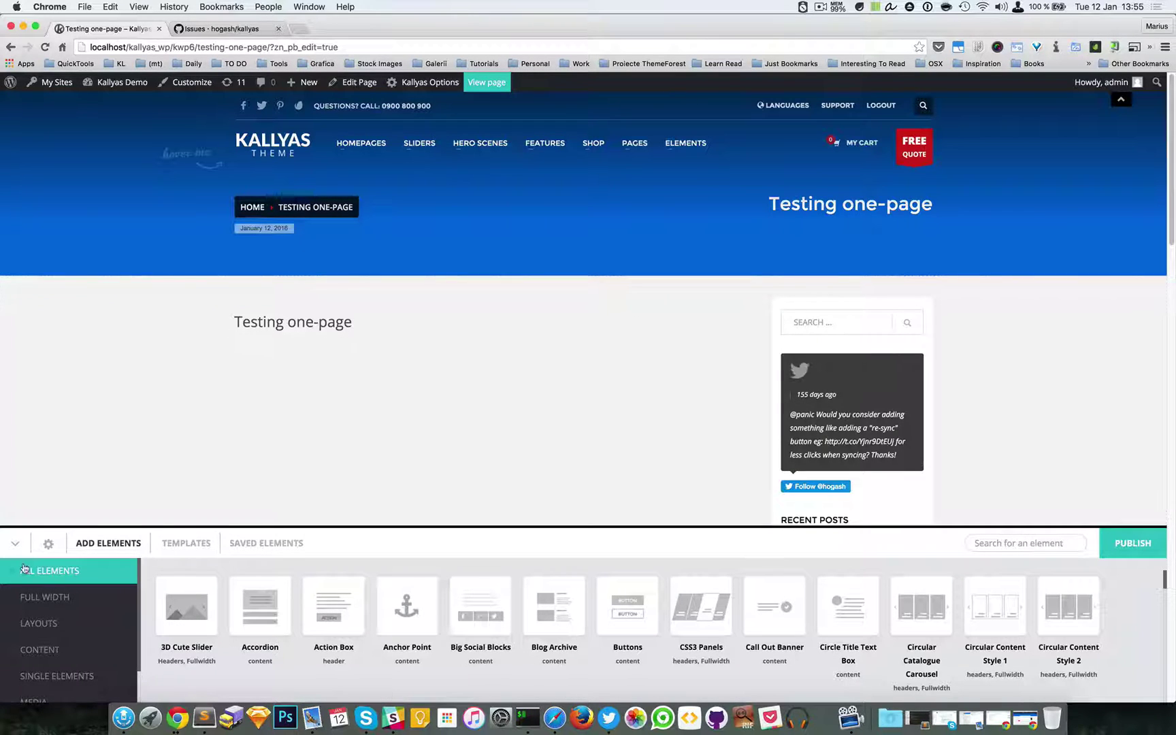
# Step: Hide the header and delete the Custom Sub-header and the section above the footer
pyautogui.click(14, 545)
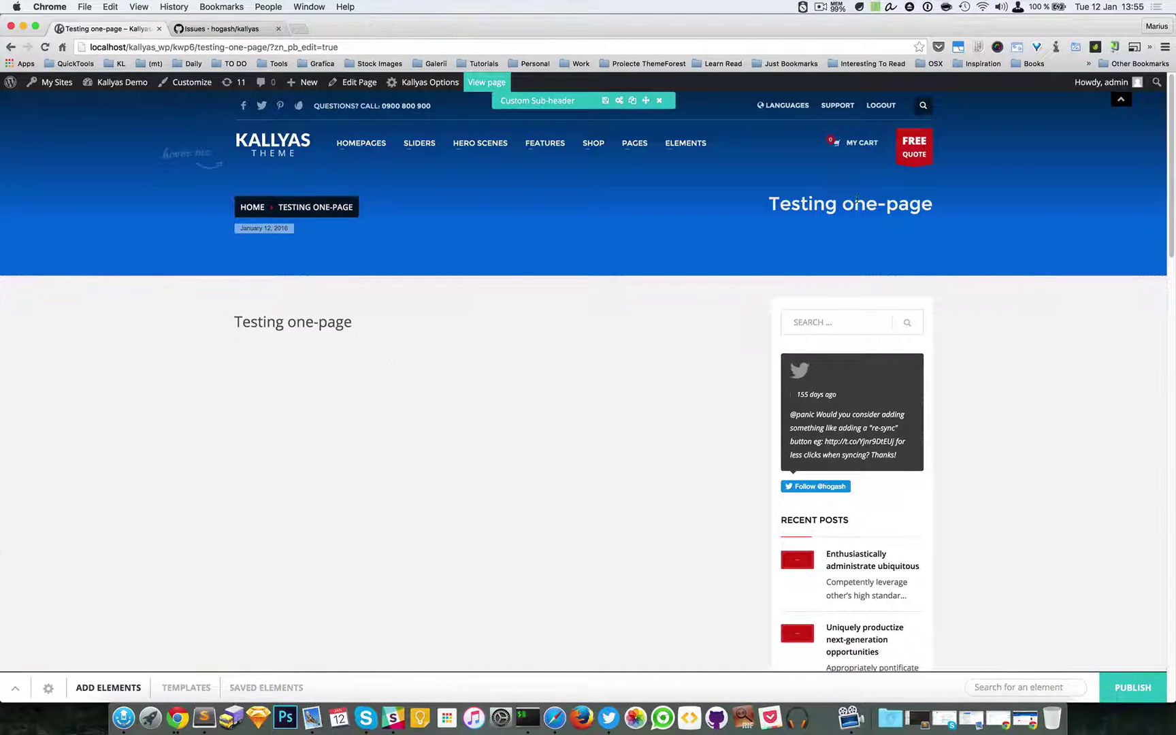
pyautogui.click(1119, 109)
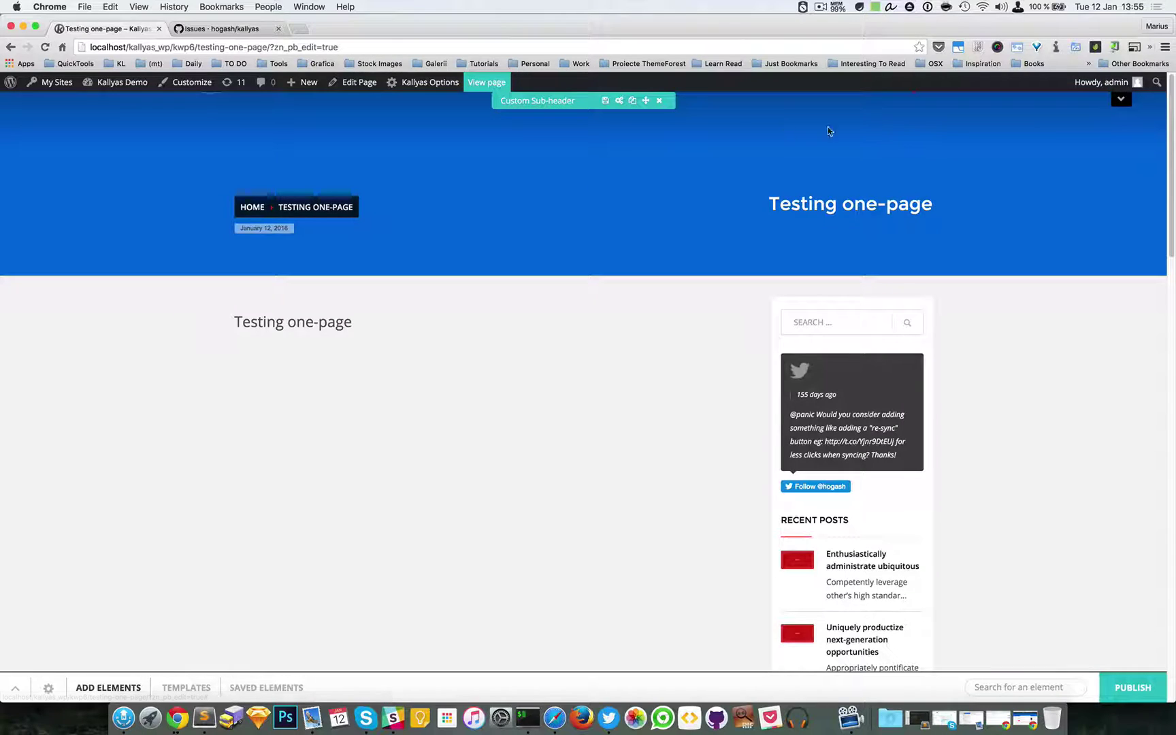
pyautogui.click(659, 101)
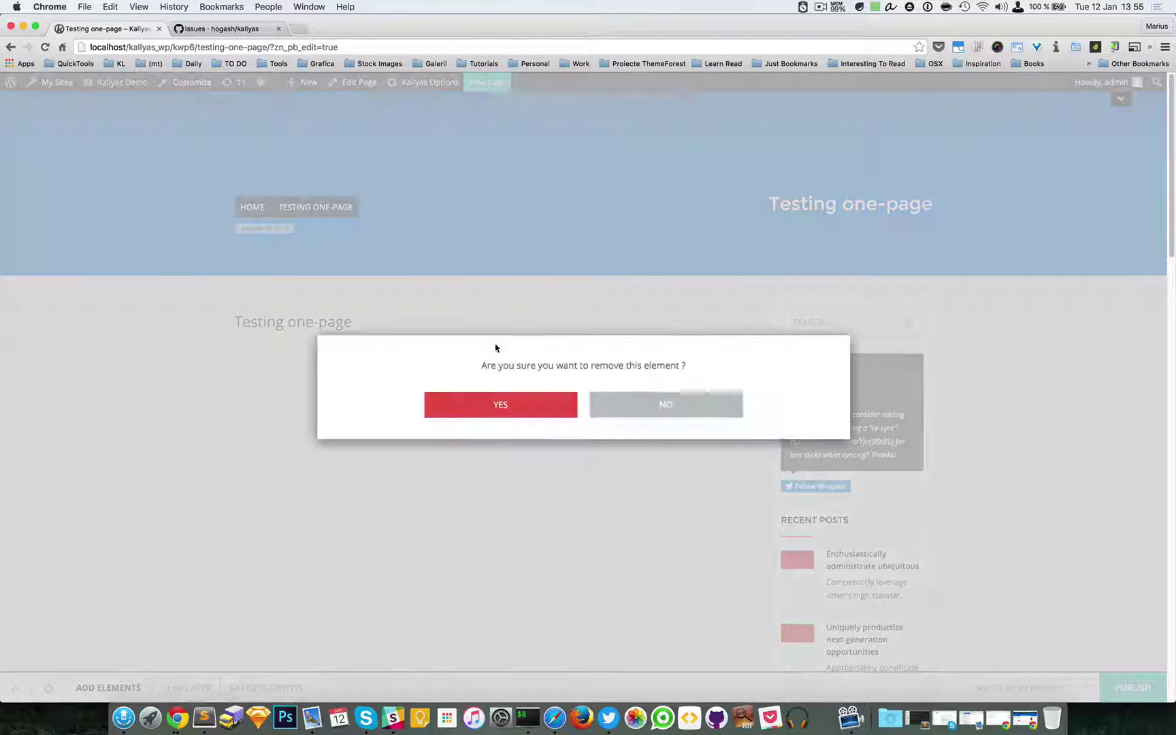
pyautogui.click(499, 409)
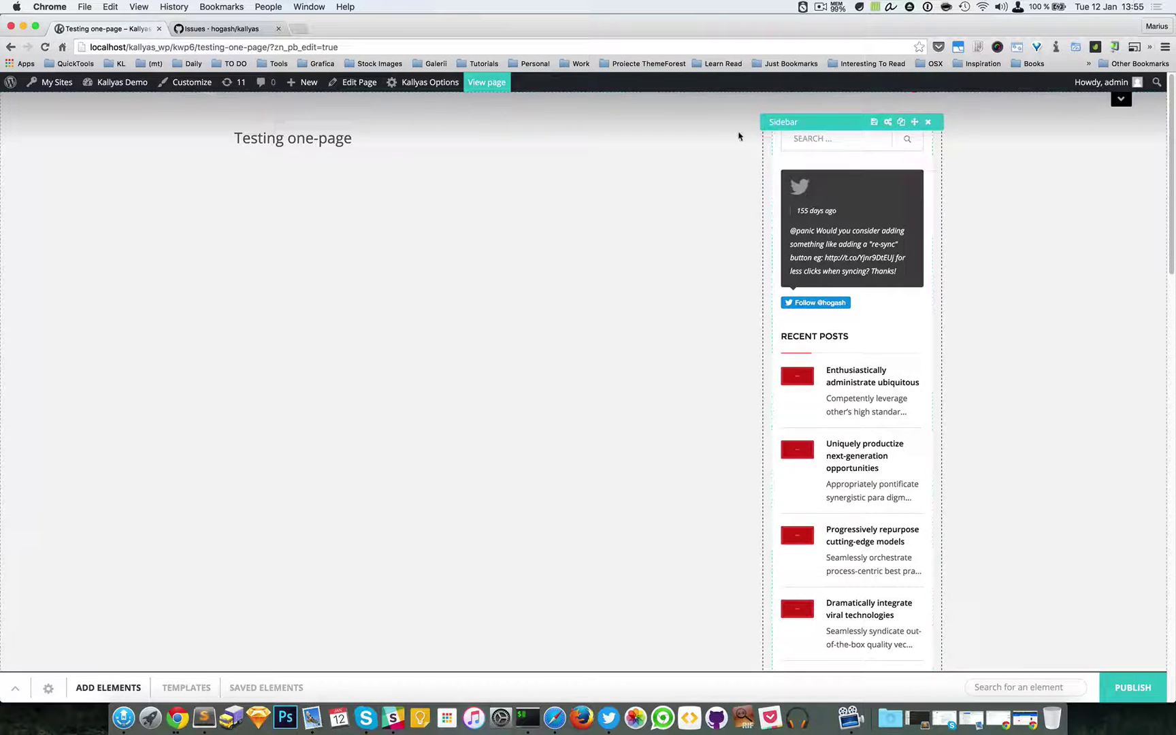
pyautogui.scroll(-15, 737, 511)
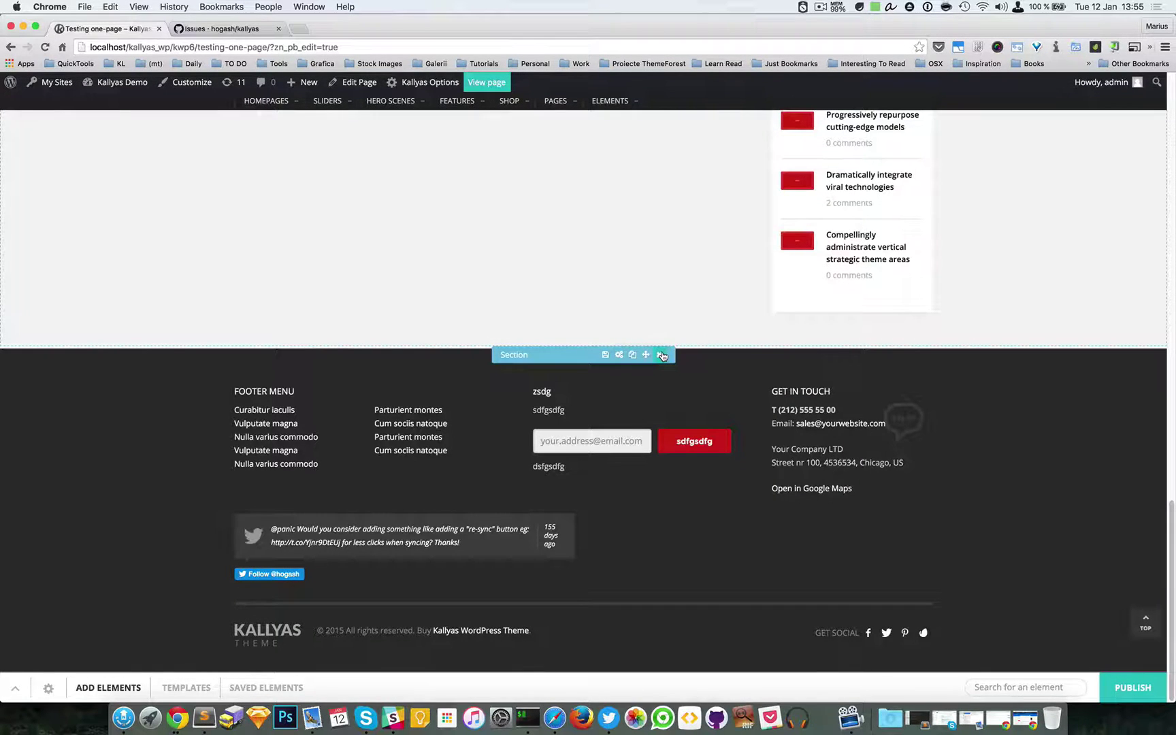
pyautogui.click(662, 355)
pyautogui.click(548, 404)
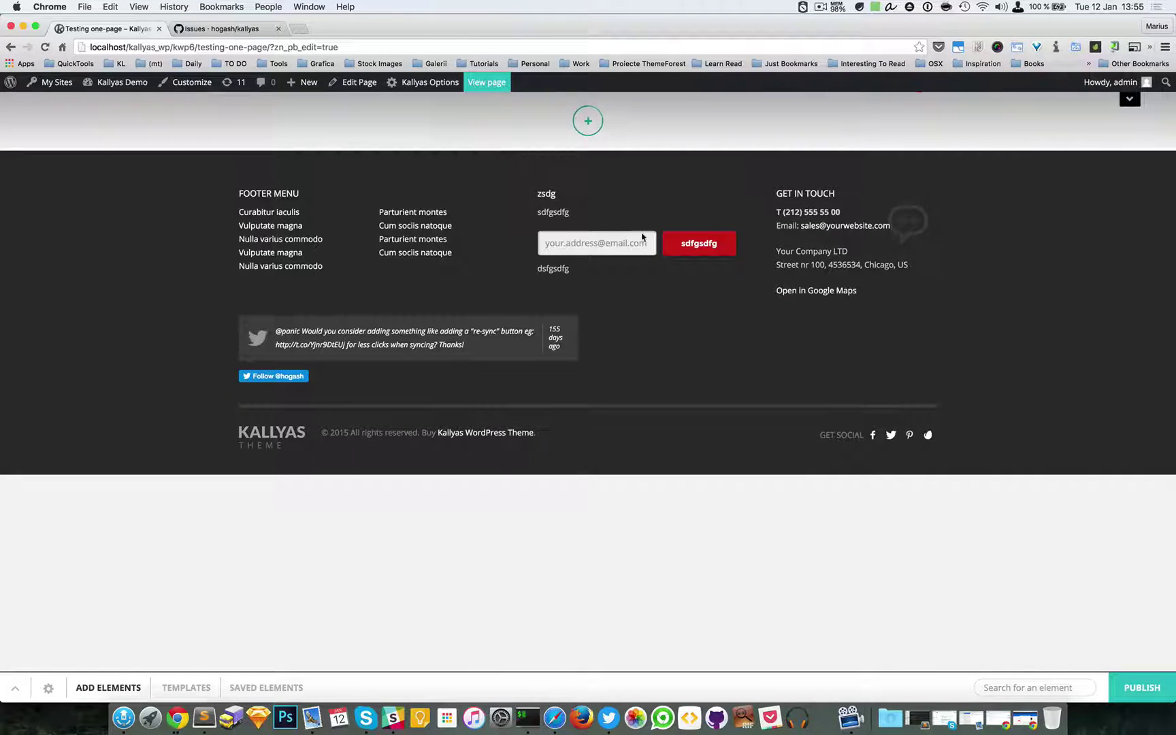
# Step: Restore the site header and open the Aries homepage from HOMEPAGES in a new tab
pyautogui.click(595, 132)
pyautogui.click(1013, 538)
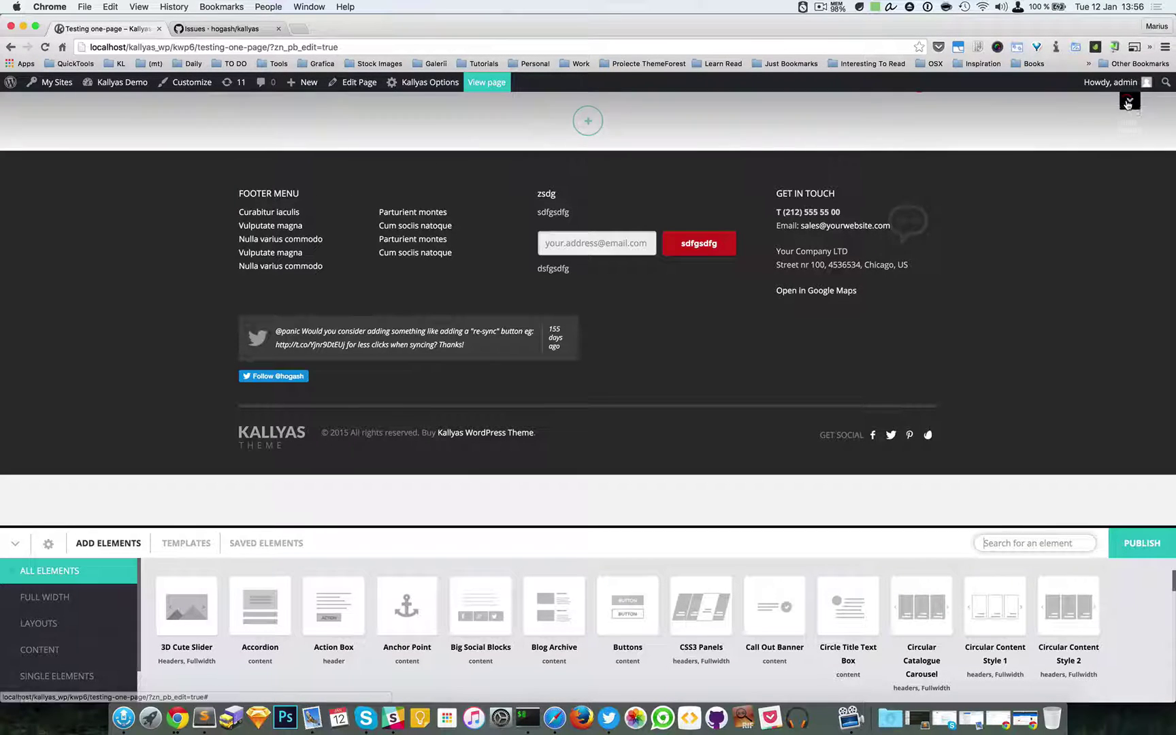
pyautogui.click(1128, 102)
pyautogui.moveTo(365, 138)
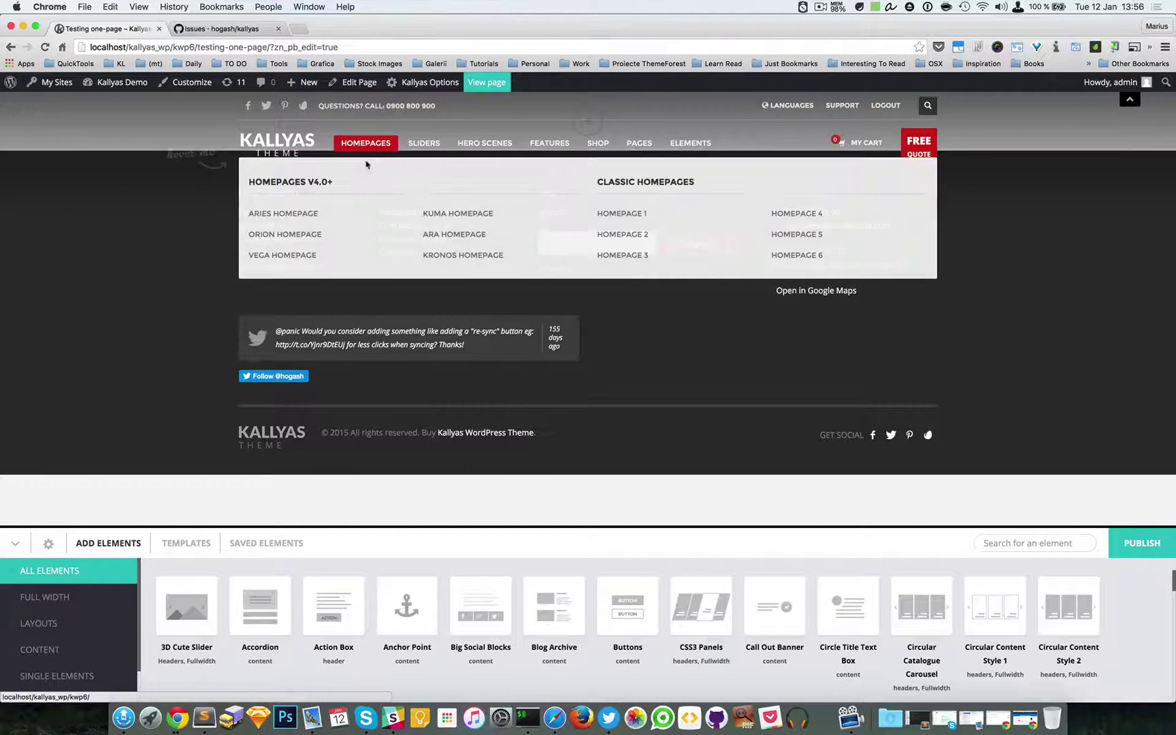
pyautogui.keyDown('super'); pyautogui.click(299, 216); pyautogui.keyUp('super')
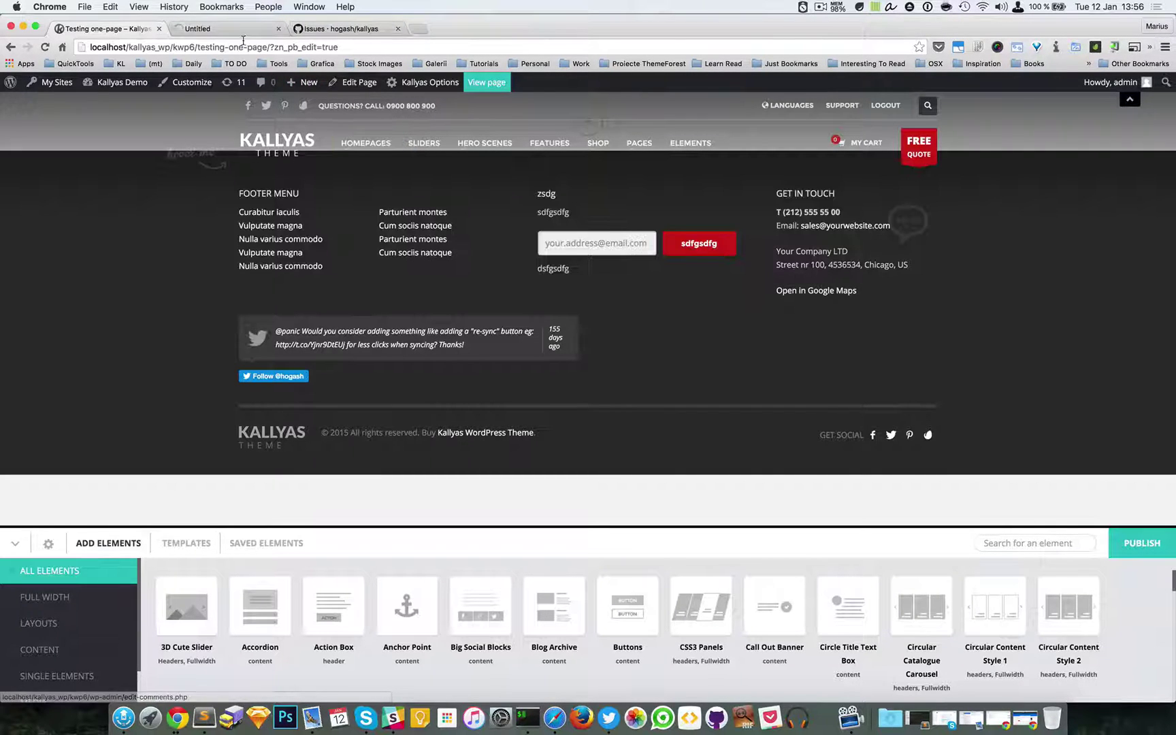
# Step: Browse the Aries homepage tab through its slider, feature boxes and sections, then return to the top
pyautogui.click(244, 32)
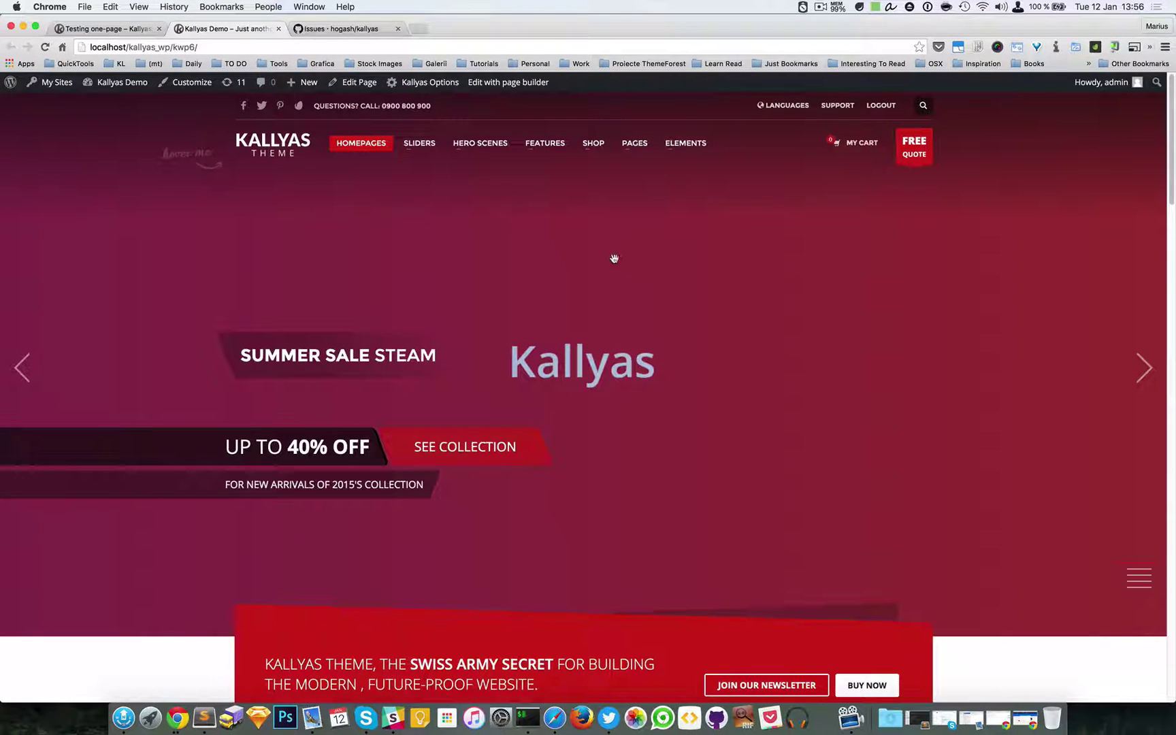
pyautogui.scroll(-6, 561, 455)
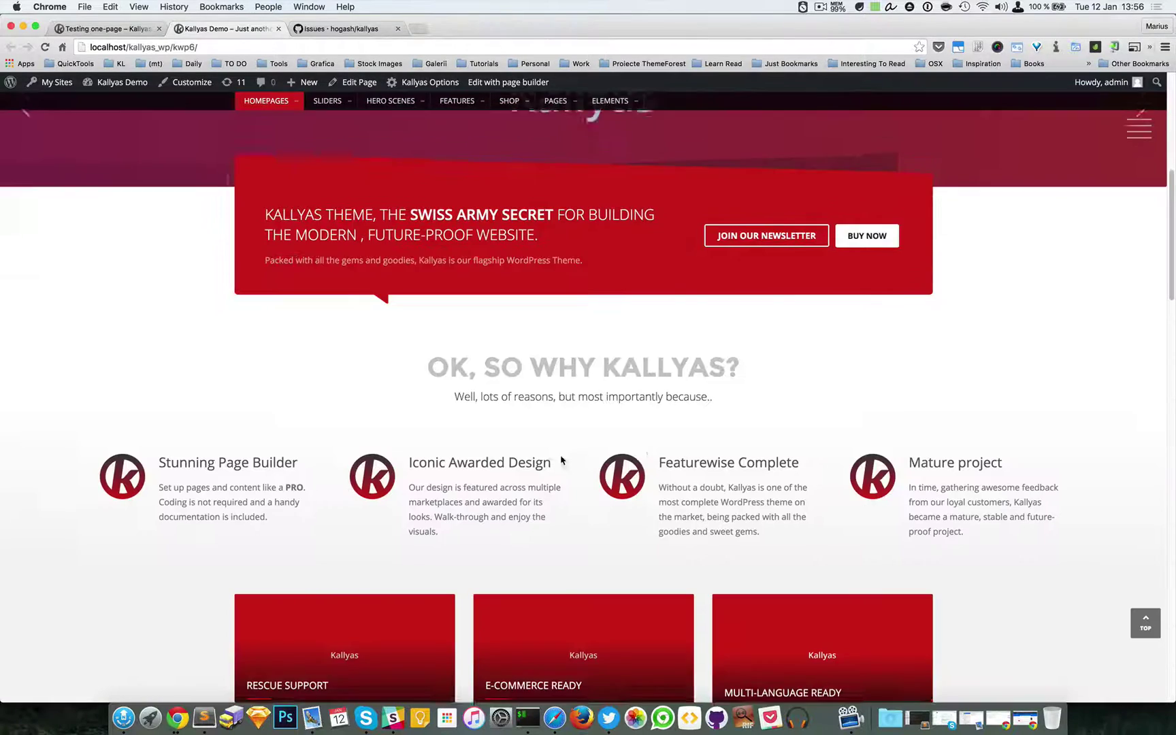
pyautogui.scroll(-5, 664, 381)
pyautogui.scroll(-10, 946, 433)
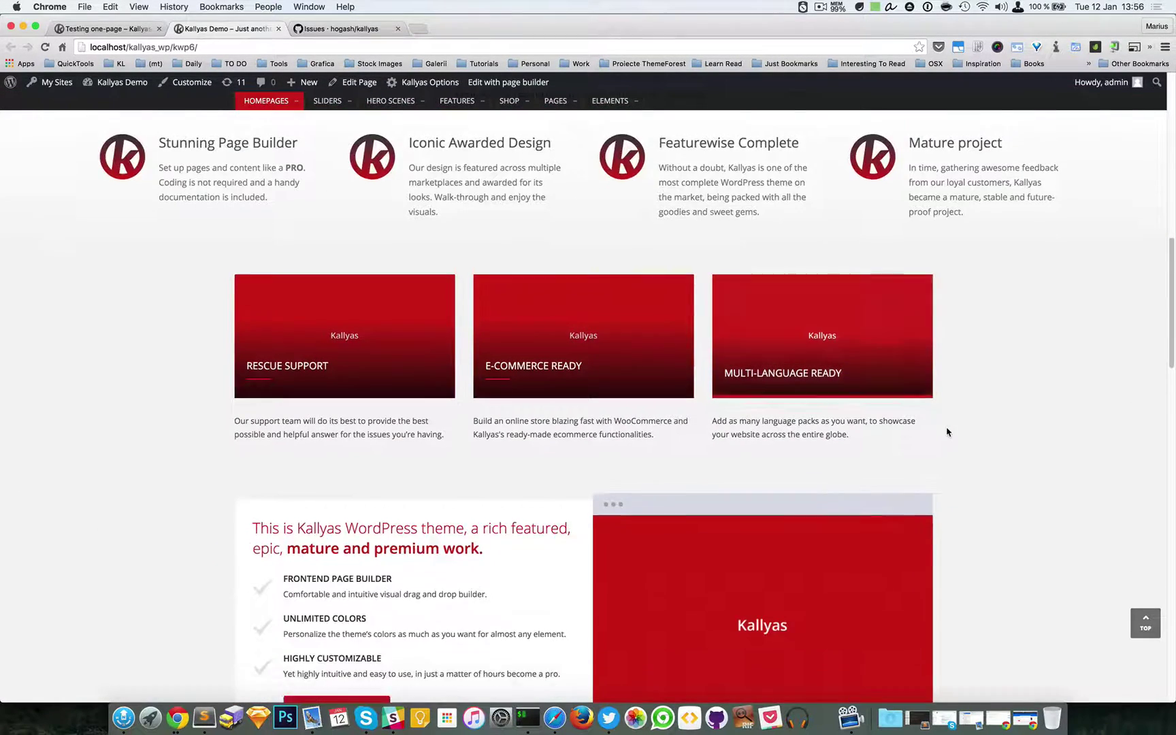
pyautogui.scroll(-10, 830, 403)
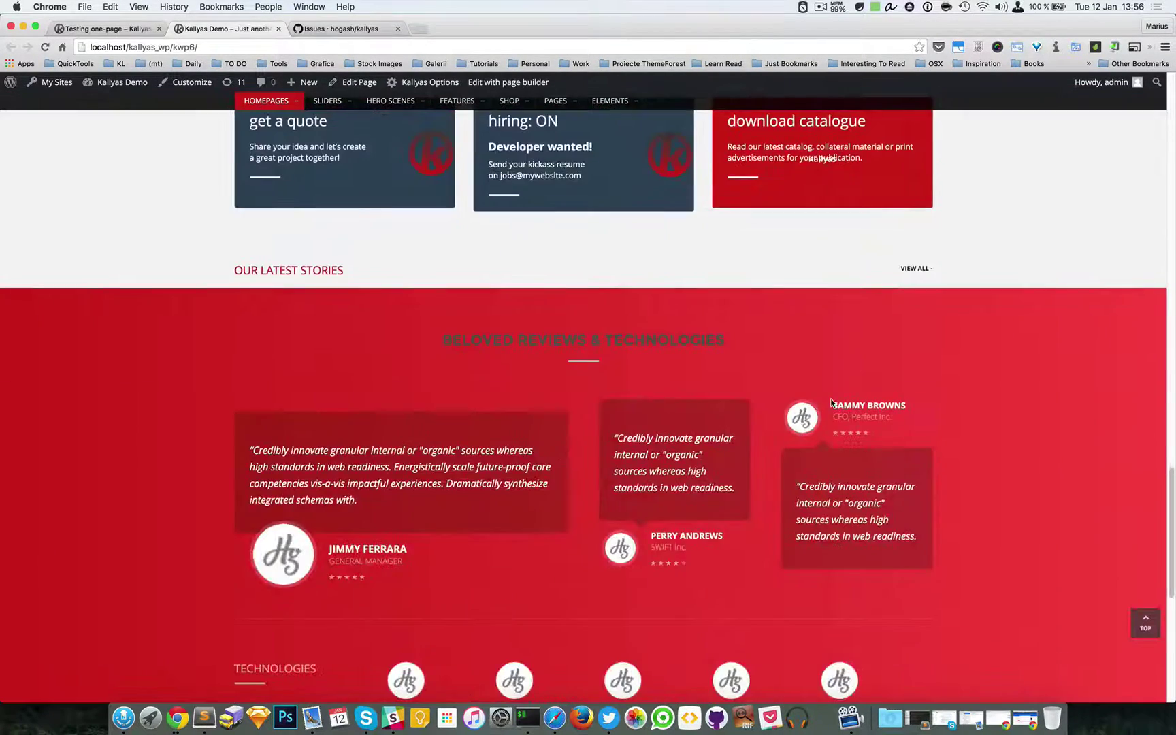
pyautogui.scroll(20, 831, 401)
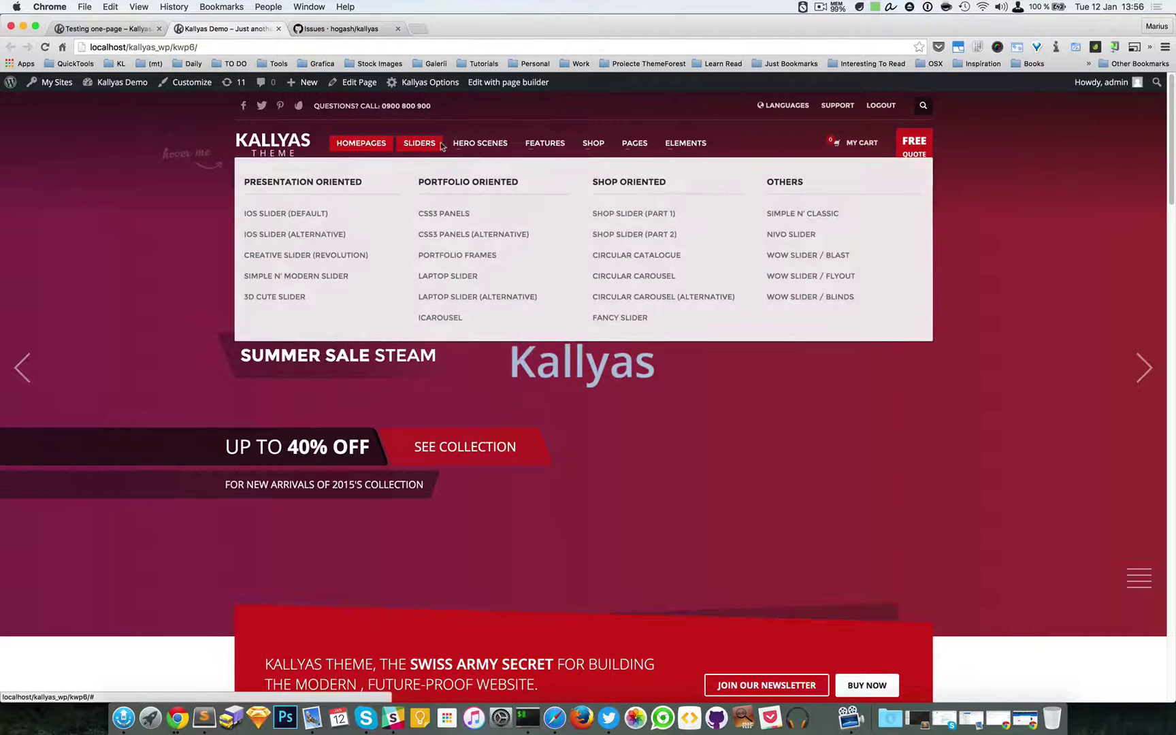
pyautogui.moveTo(545, 143)
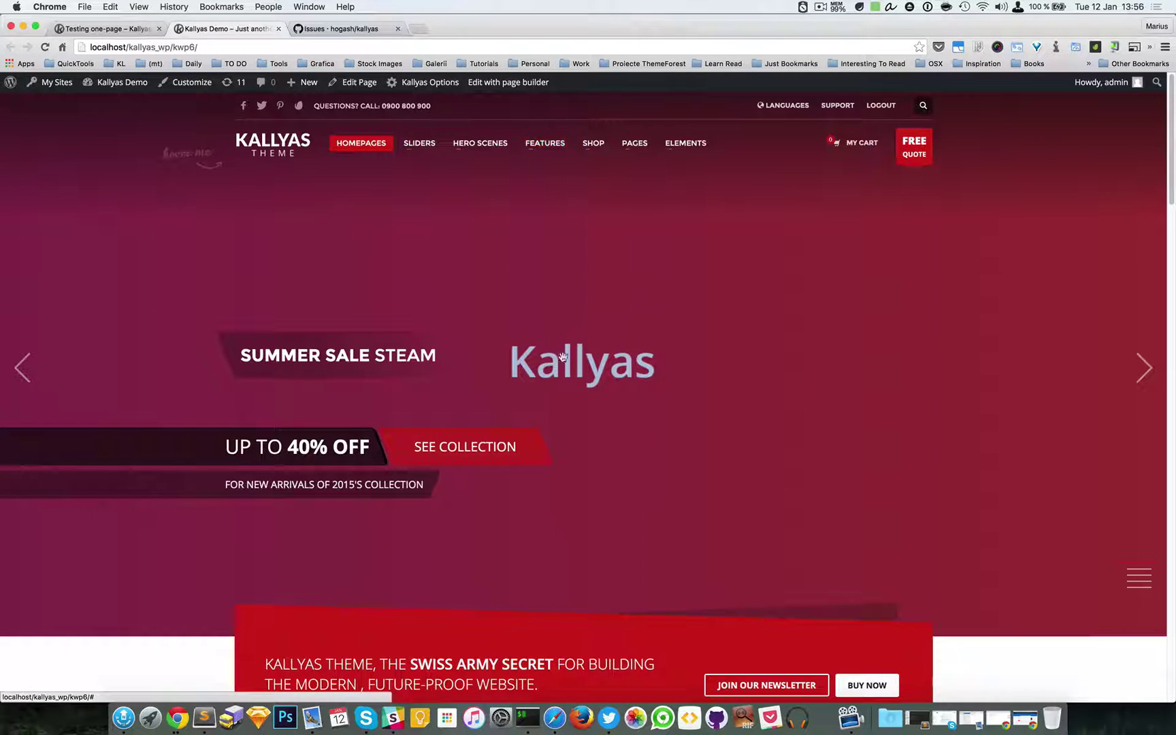
pyautogui.scroll(-6, 738, 394)
pyautogui.scroll(-2, 737, 398)
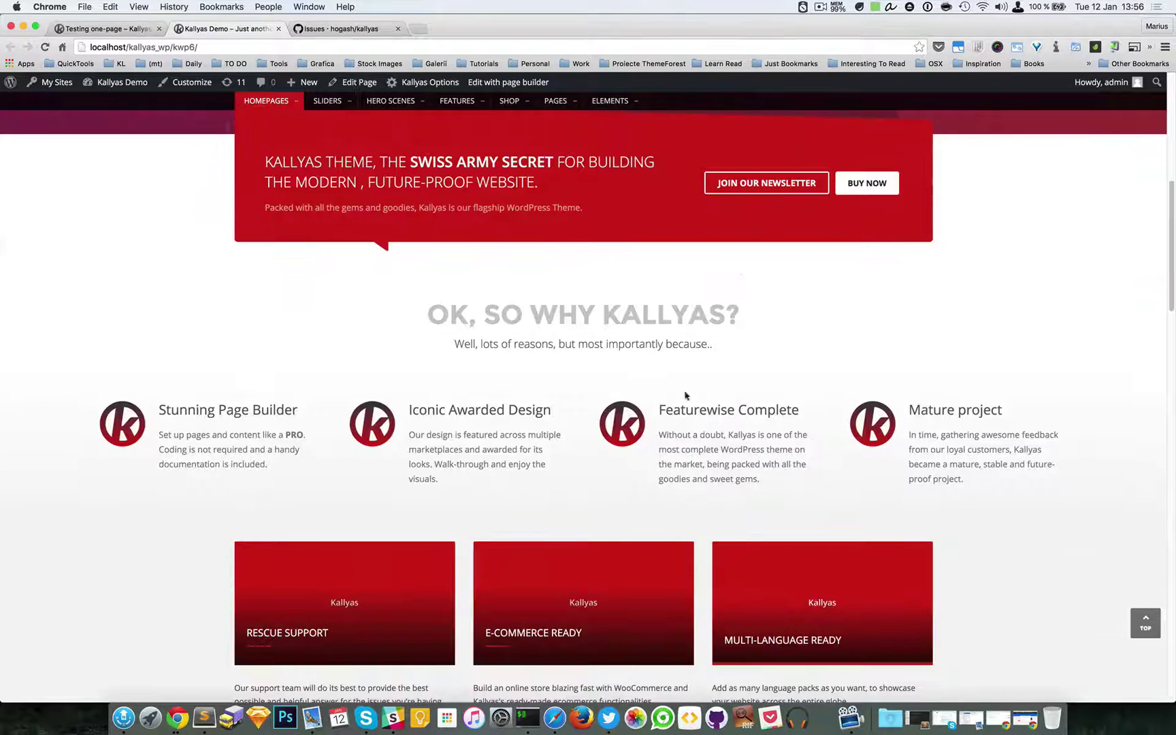
pyautogui.scroll(-5, 452, 507)
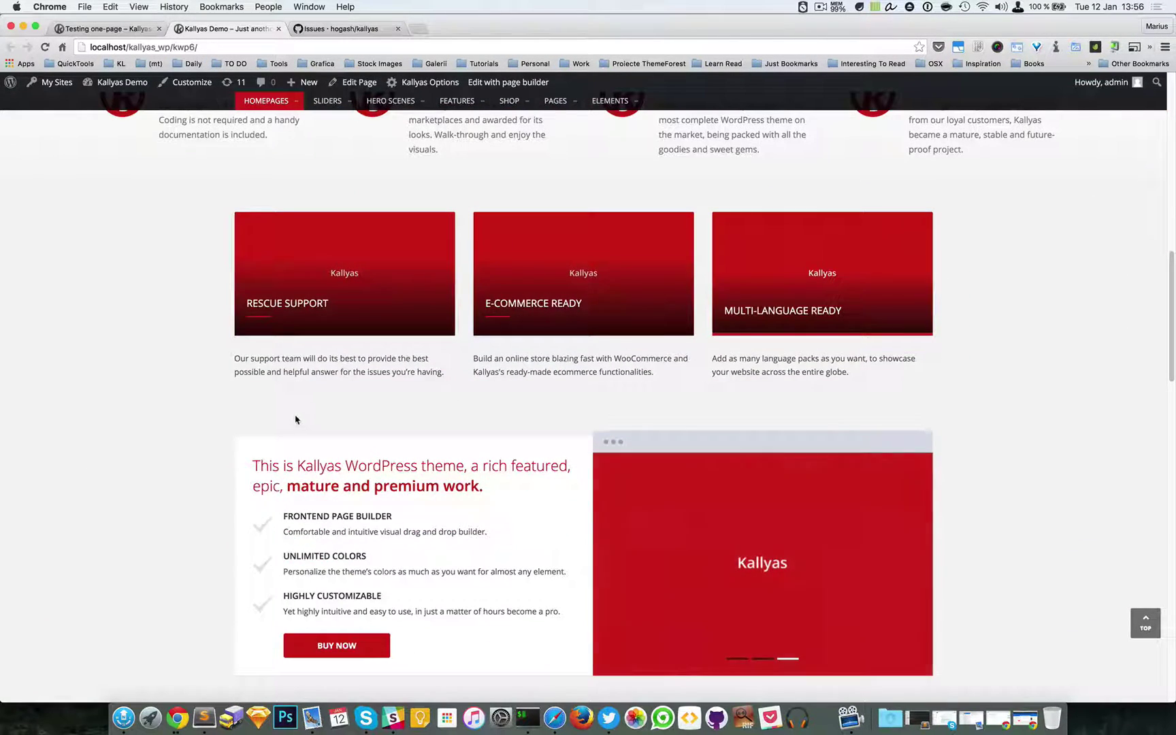
pyautogui.scroll(15, 606, 419)
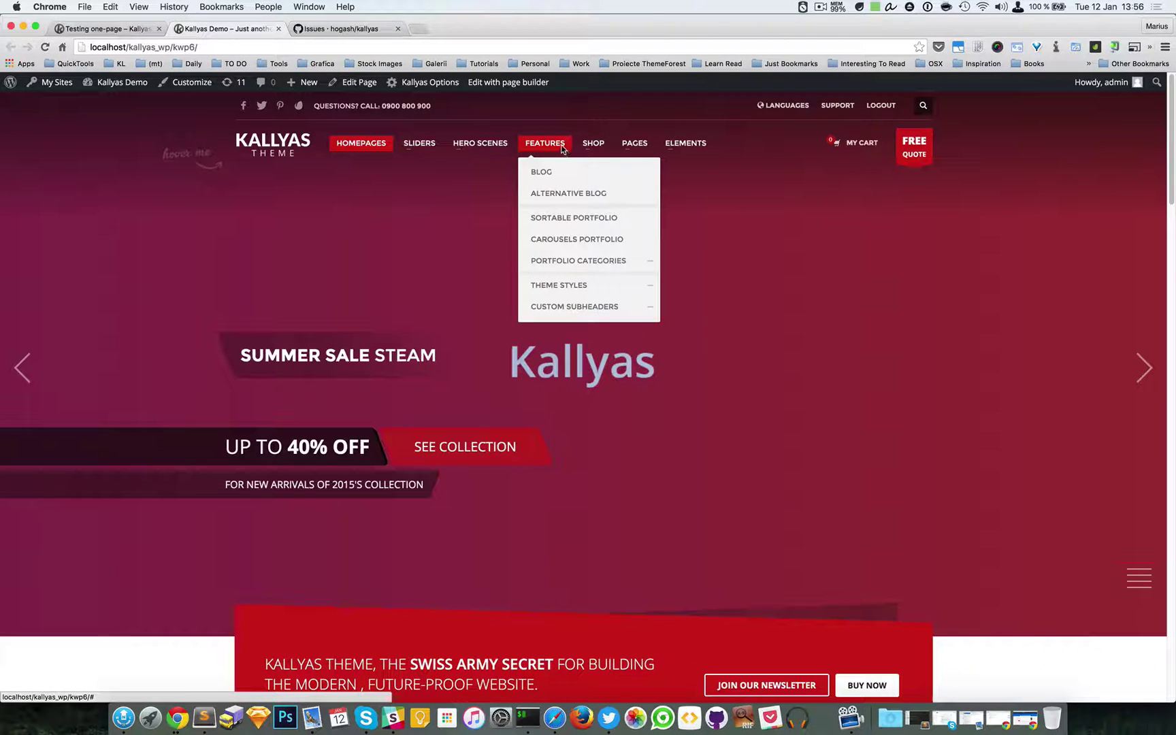
pyautogui.scroll(-15, 496, 408)
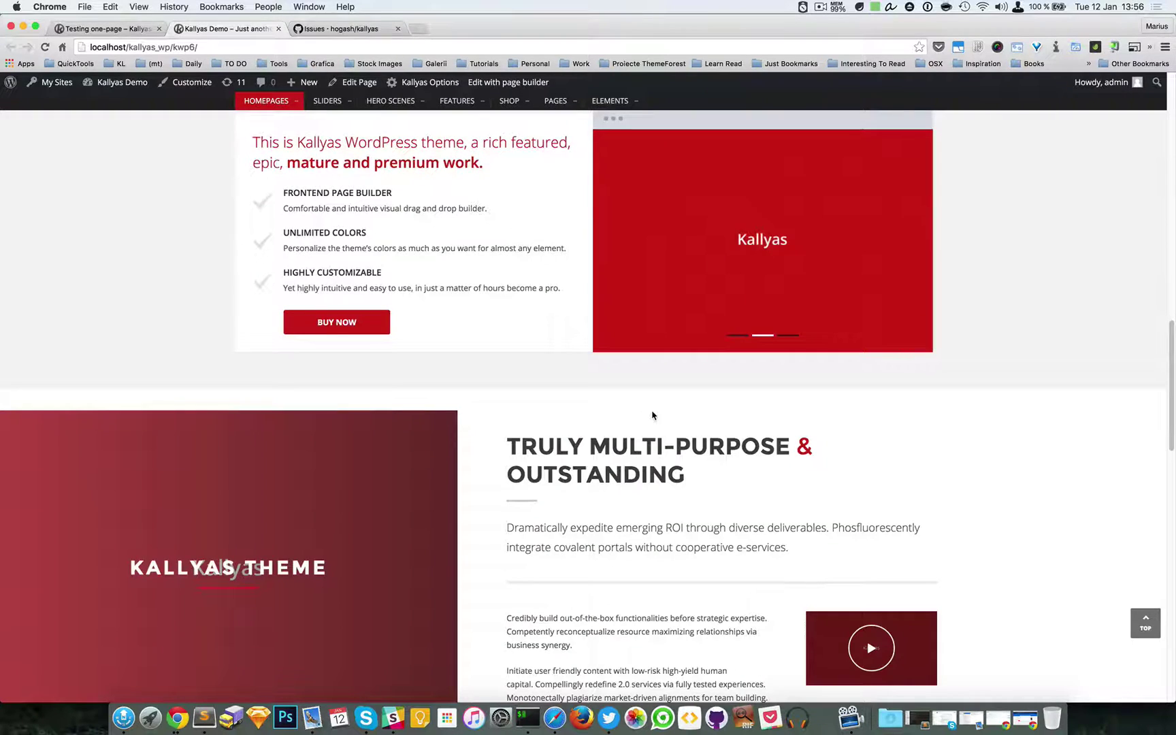
pyautogui.scroll(15, 652, 415)
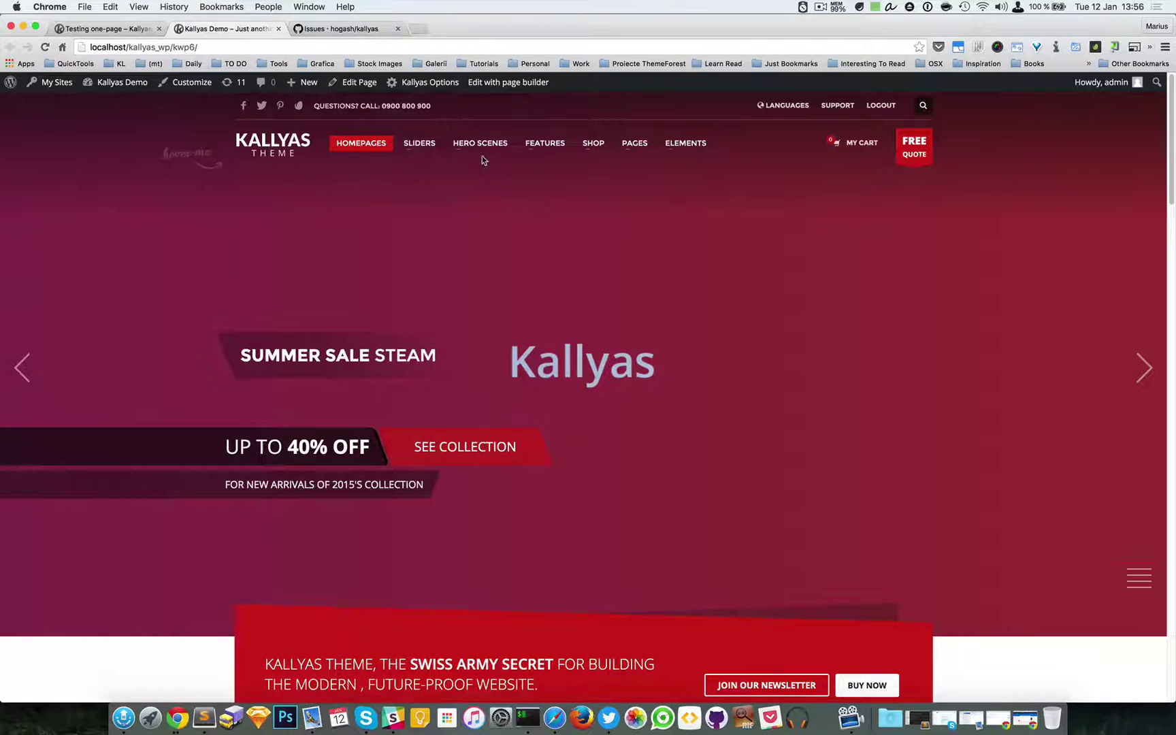
# Step: Drop Anchor Points at the page top, above WHY KALLYAS?, the image boxes and TRULY MULTI-PURPOSE
pyautogui.click(505, 84)
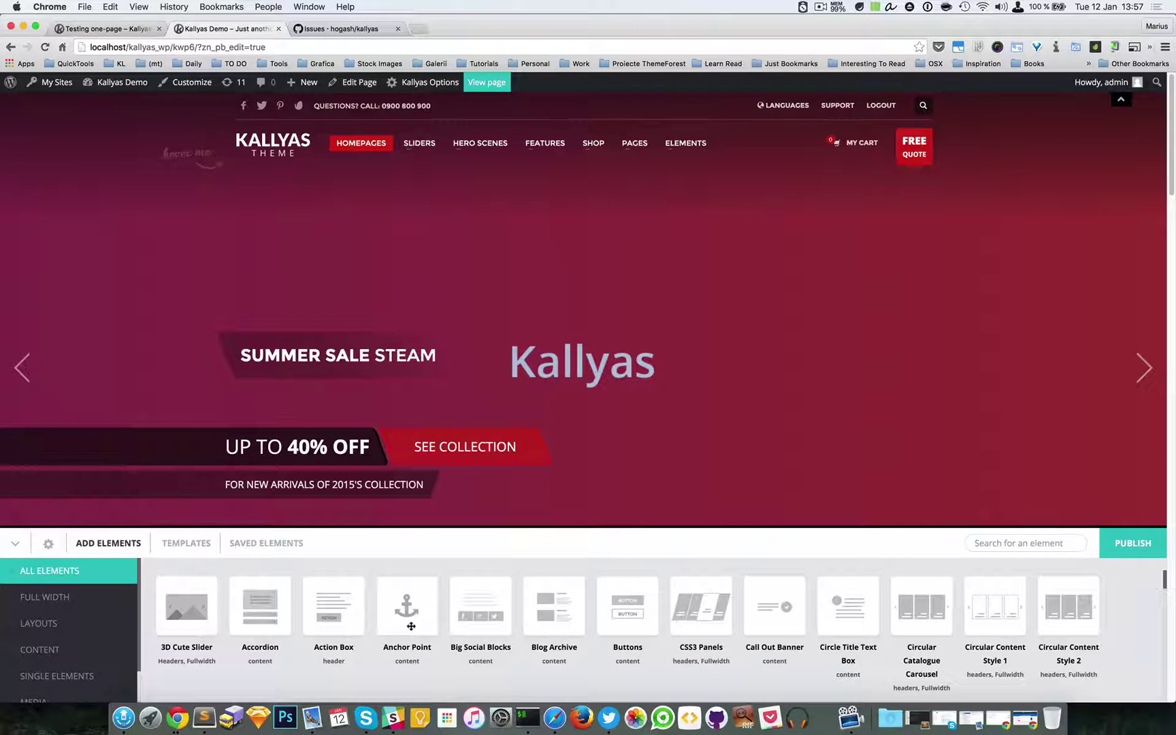
pyautogui.moveTo(411, 625); pyautogui.dragTo(381, 442)
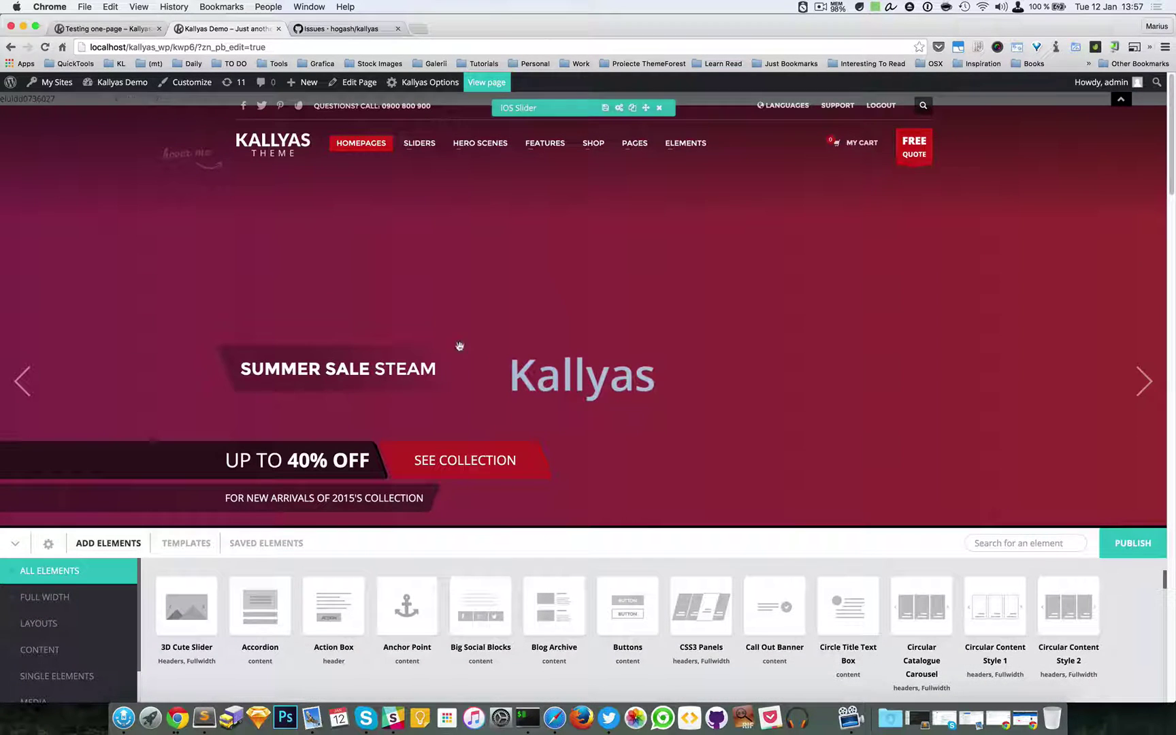
pyautogui.scroll(-5, 502, 360)
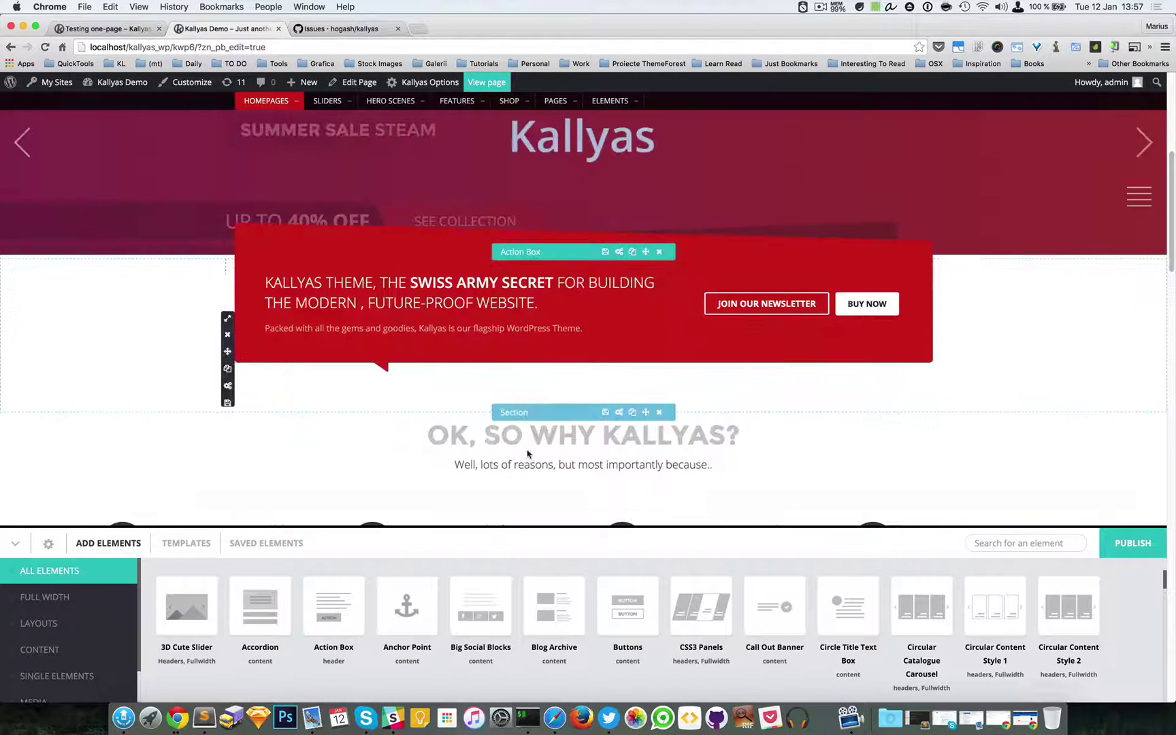
pyautogui.moveTo(451, 572); pyautogui.dragTo(476, 418)
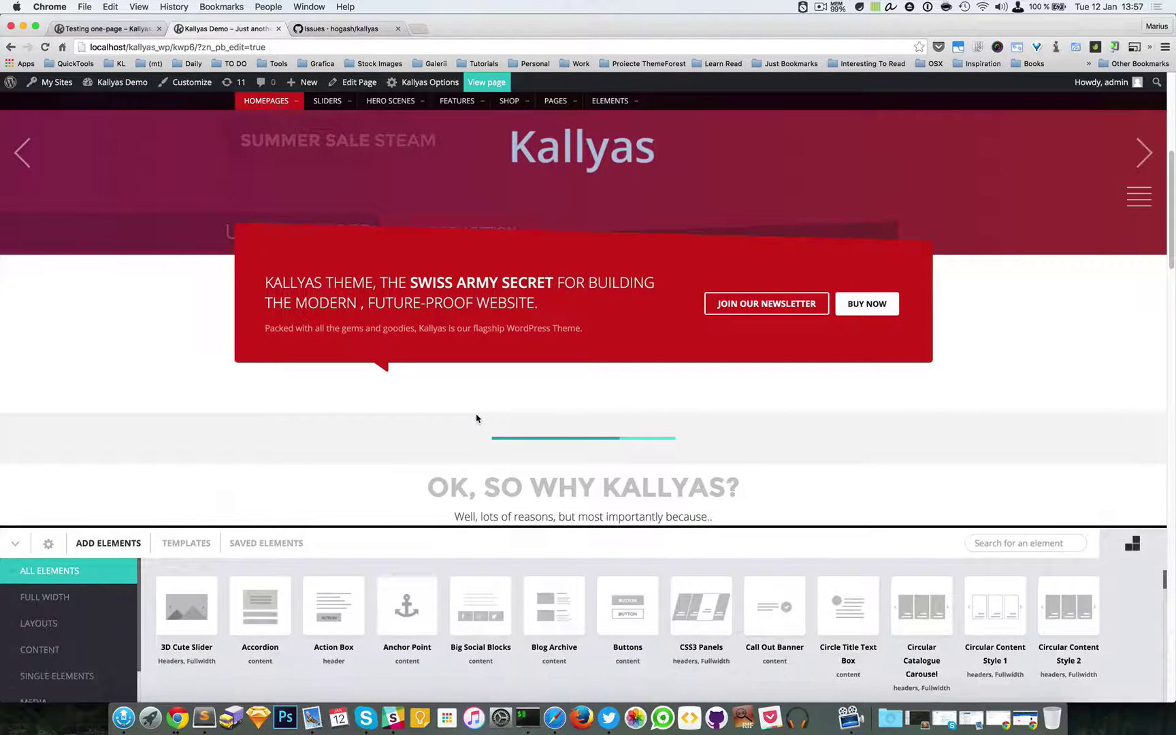
pyautogui.scroll(-5, 476, 418)
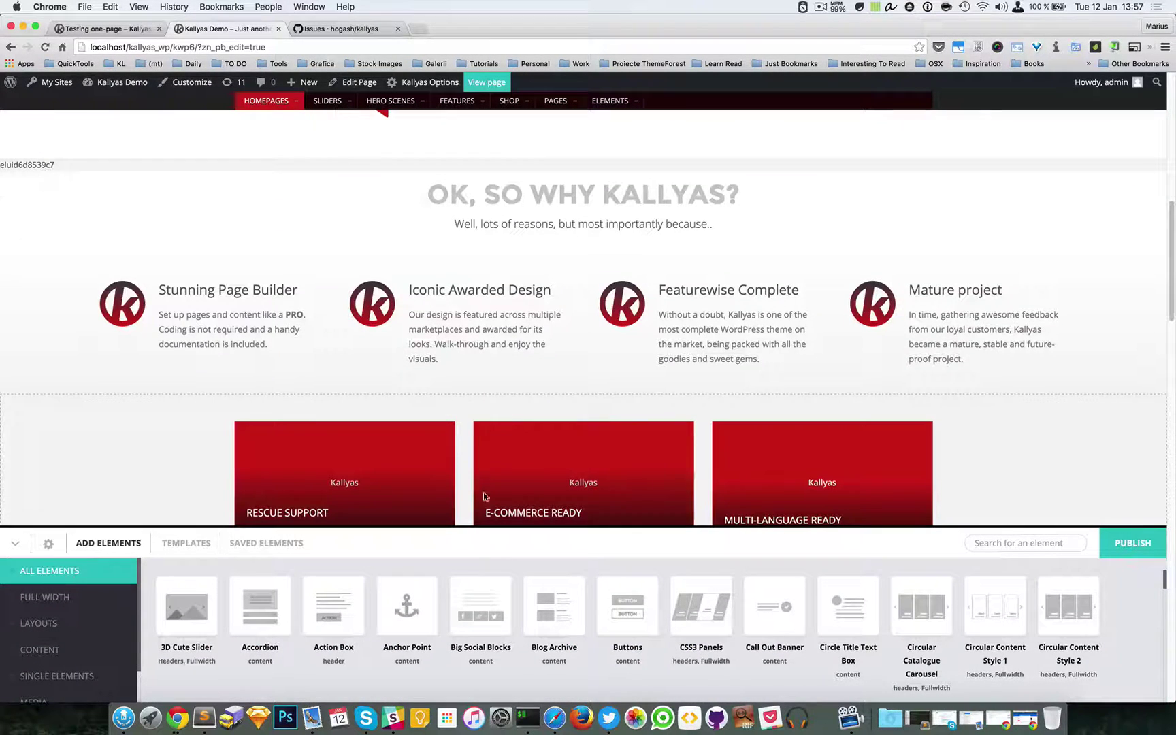
pyautogui.moveTo(418, 620); pyautogui.dragTo(399, 413)
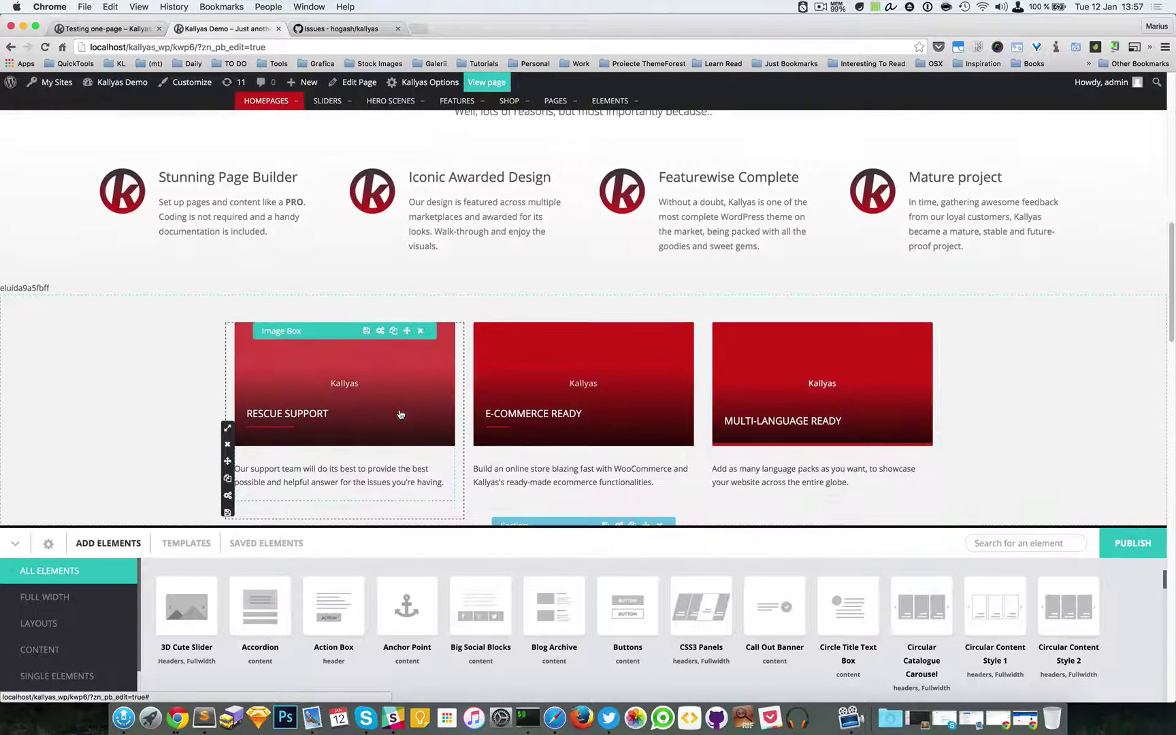
pyautogui.scroll(-10, 400, 412)
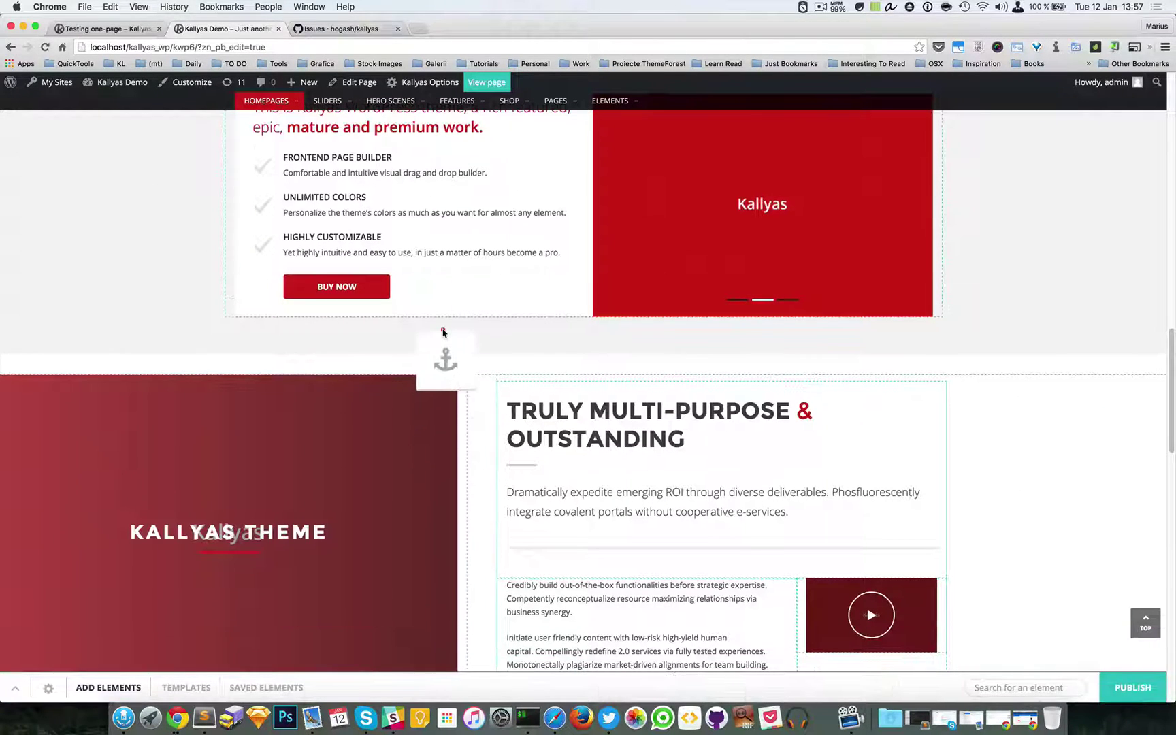
pyautogui.moveTo(442, 337); pyautogui.dragTo(443, 337)
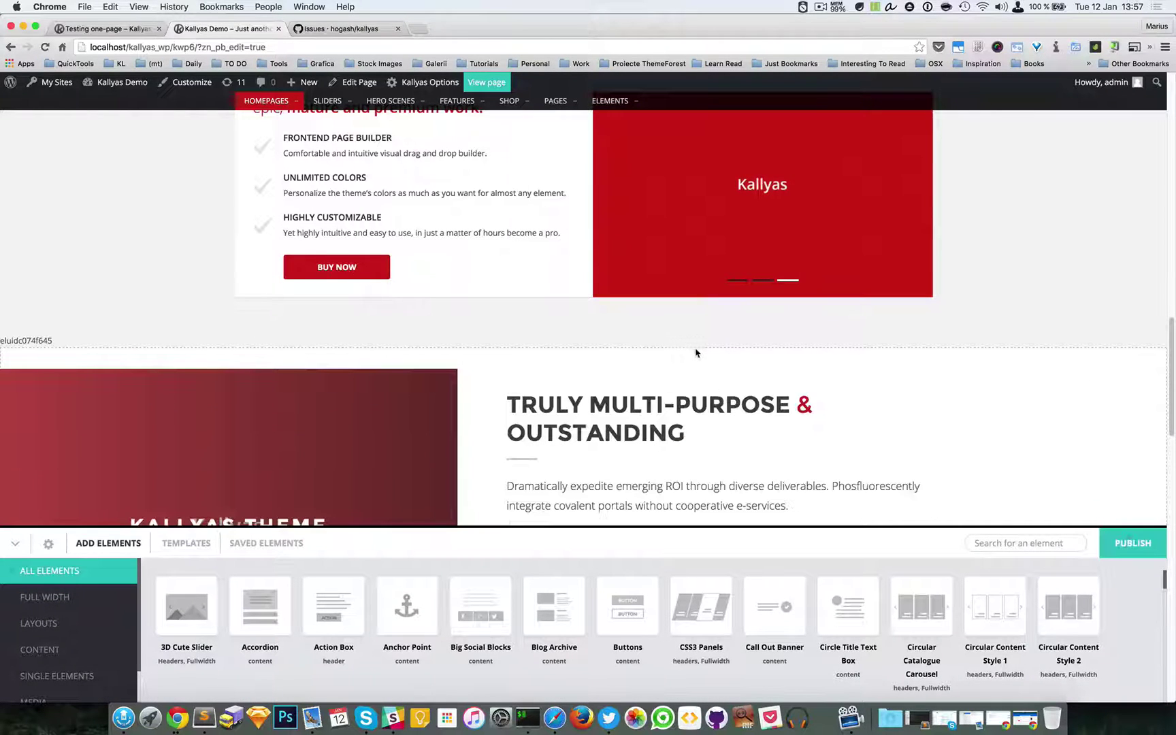
# Step: Check the anchor ID eluidc074f645, then publish the homepage with its new anchors
pyautogui.doubleClick(17, 339)
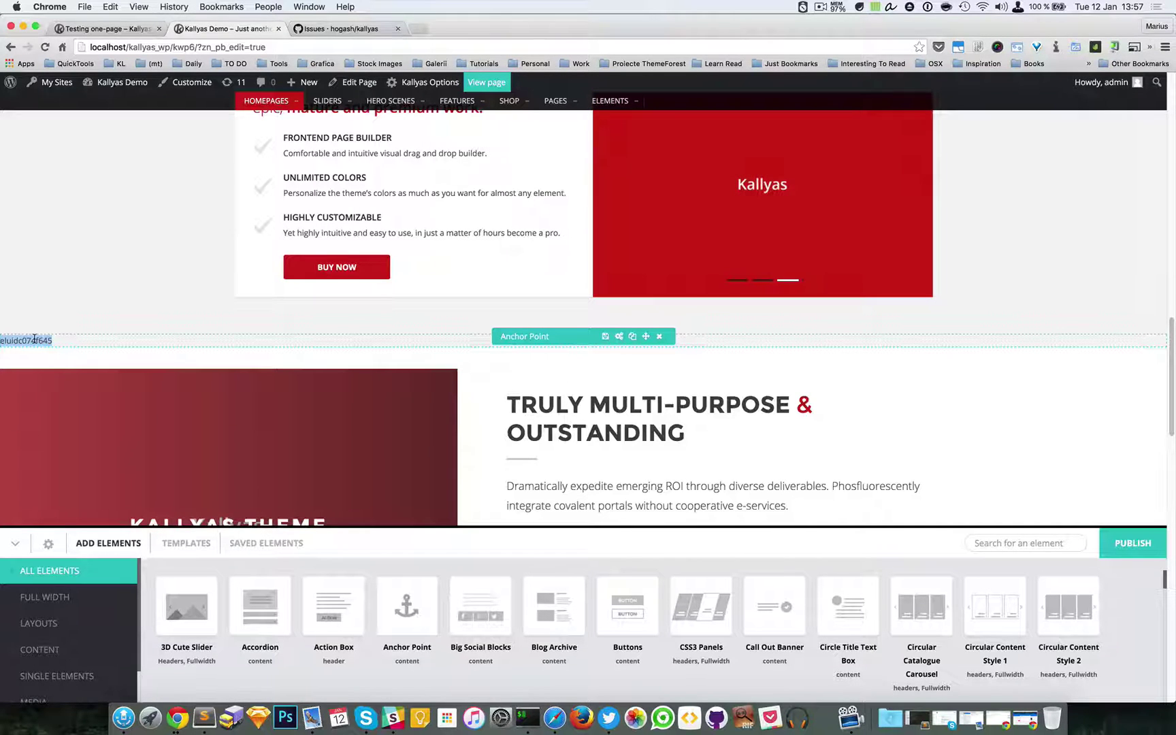
pyautogui.click(27, 341)
pyautogui.click(41, 340)
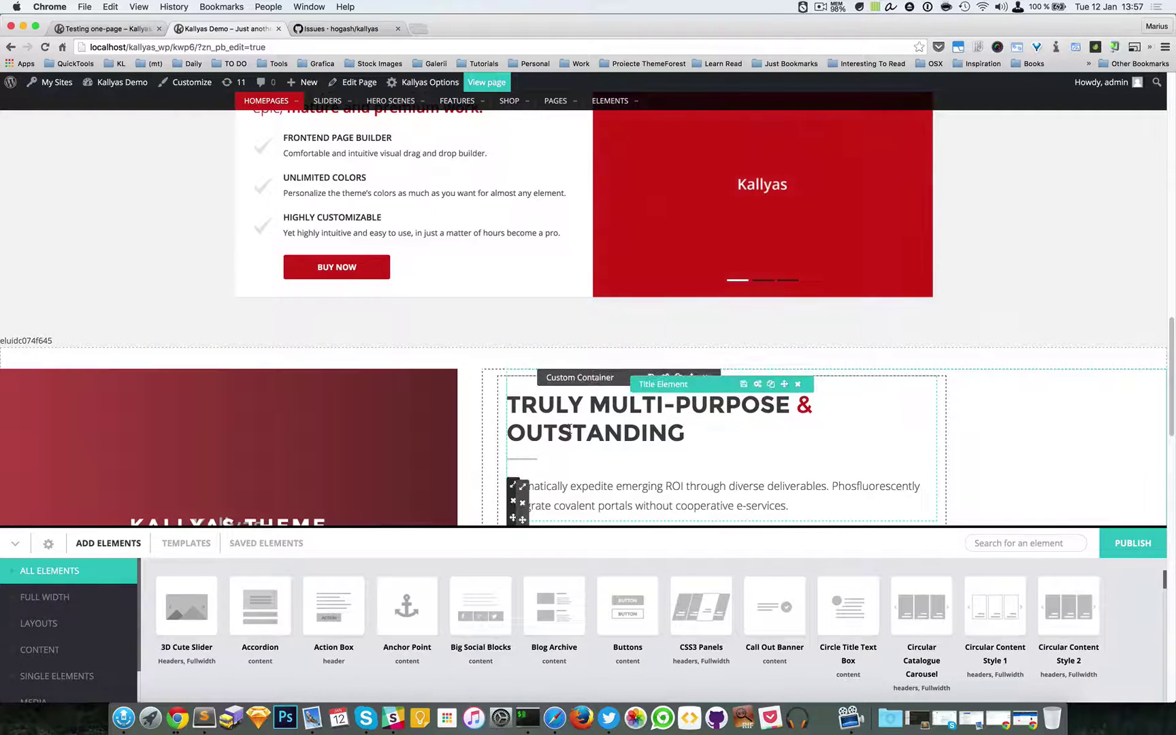
pyautogui.click(1131, 550)
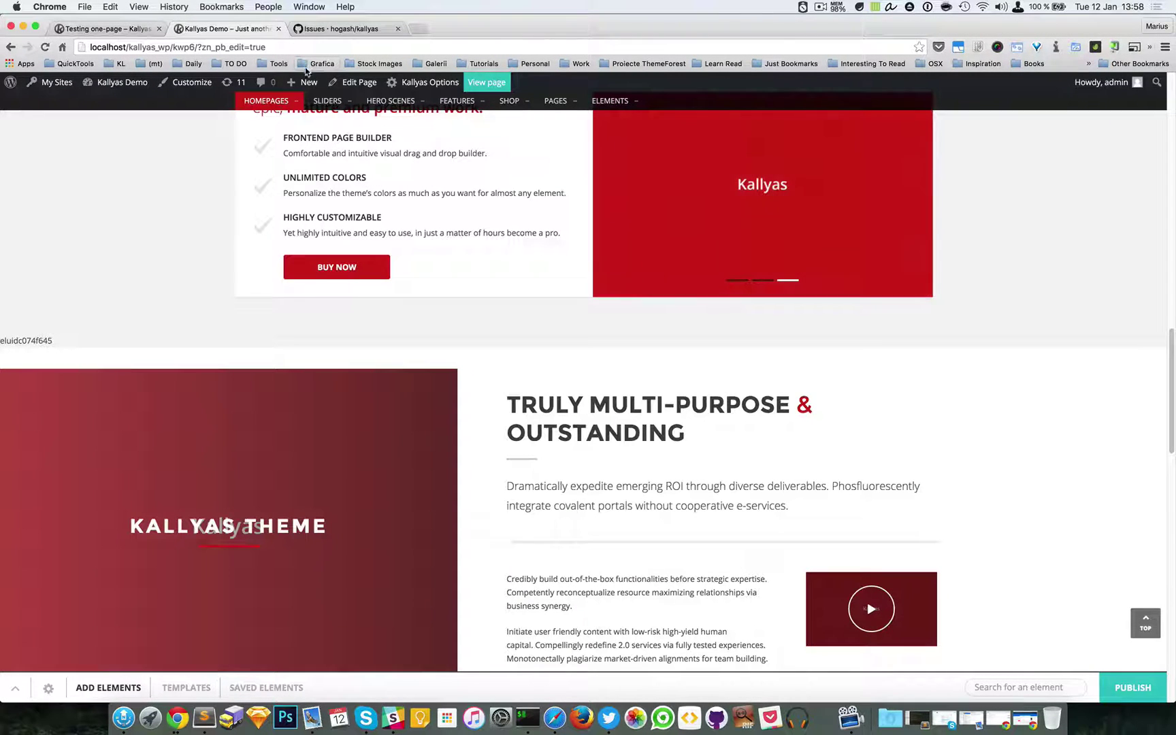
# Step: Open Menus in a new tab and create an empty menu named 'One page menu'
pyautogui.moveTo(304, 84)
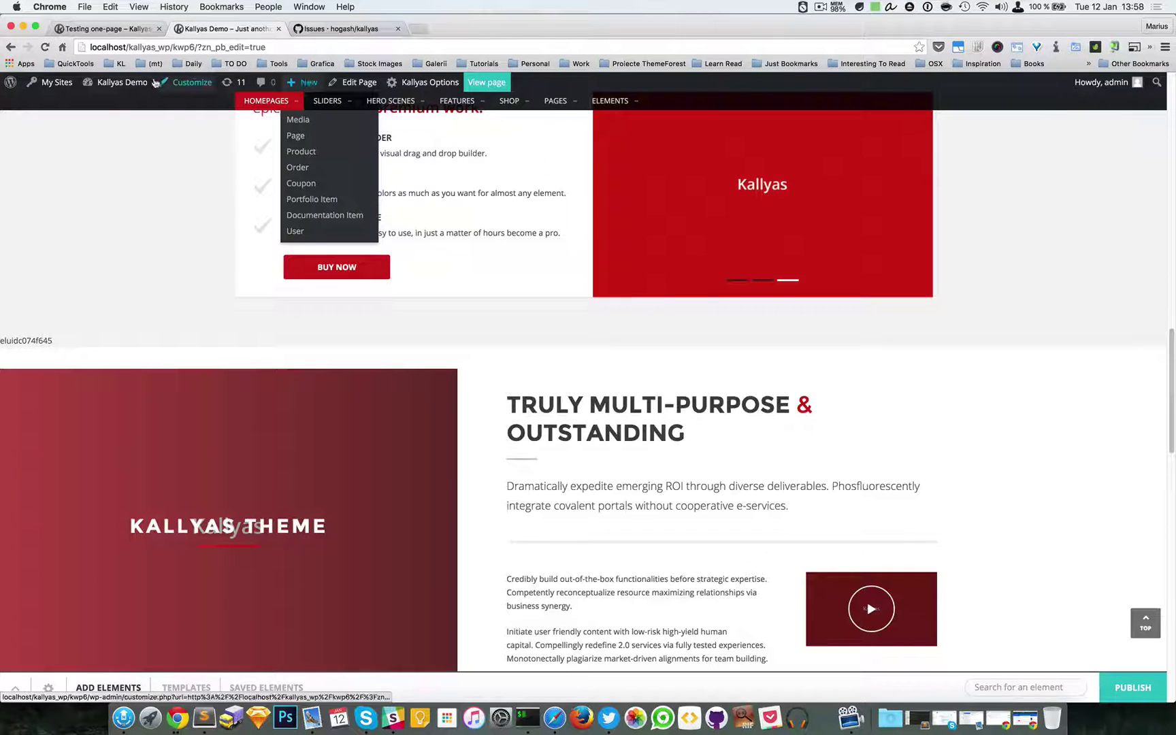
pyautogui.moveTo(116, 87)
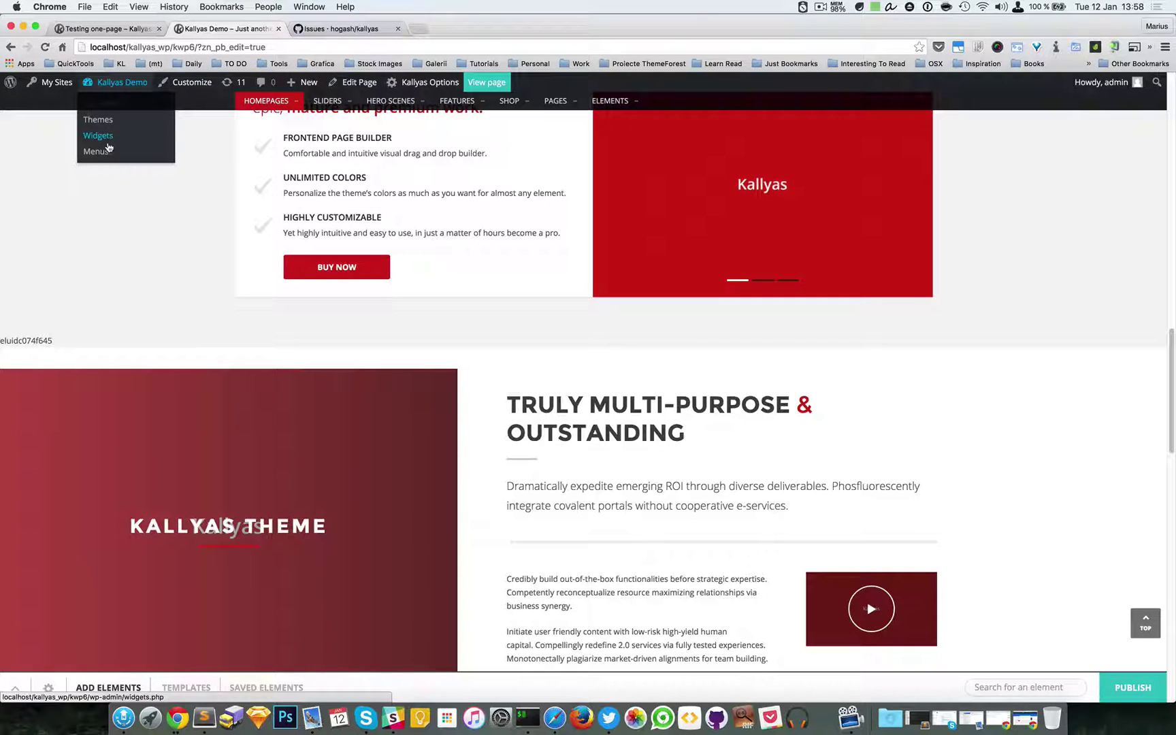
pyautogui.keyDown('super'); pyautogui.click(97, 153); pyautogui.keyUp('super')
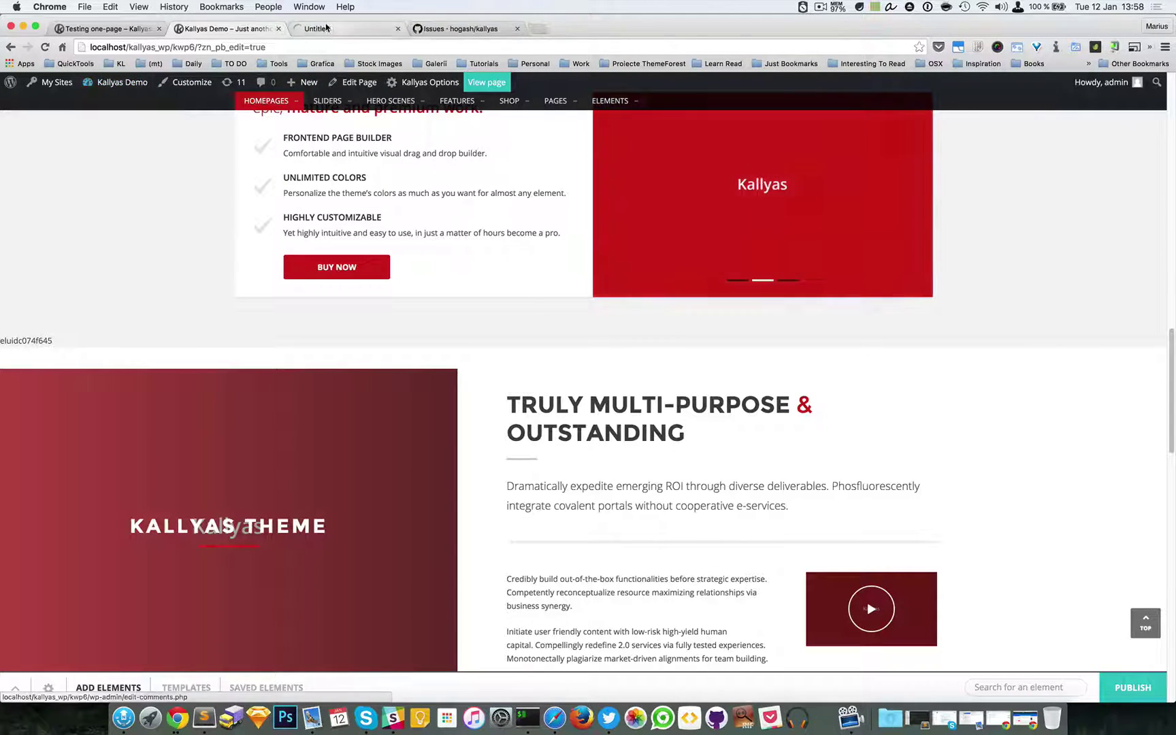
pyautogui.click(317, 29)
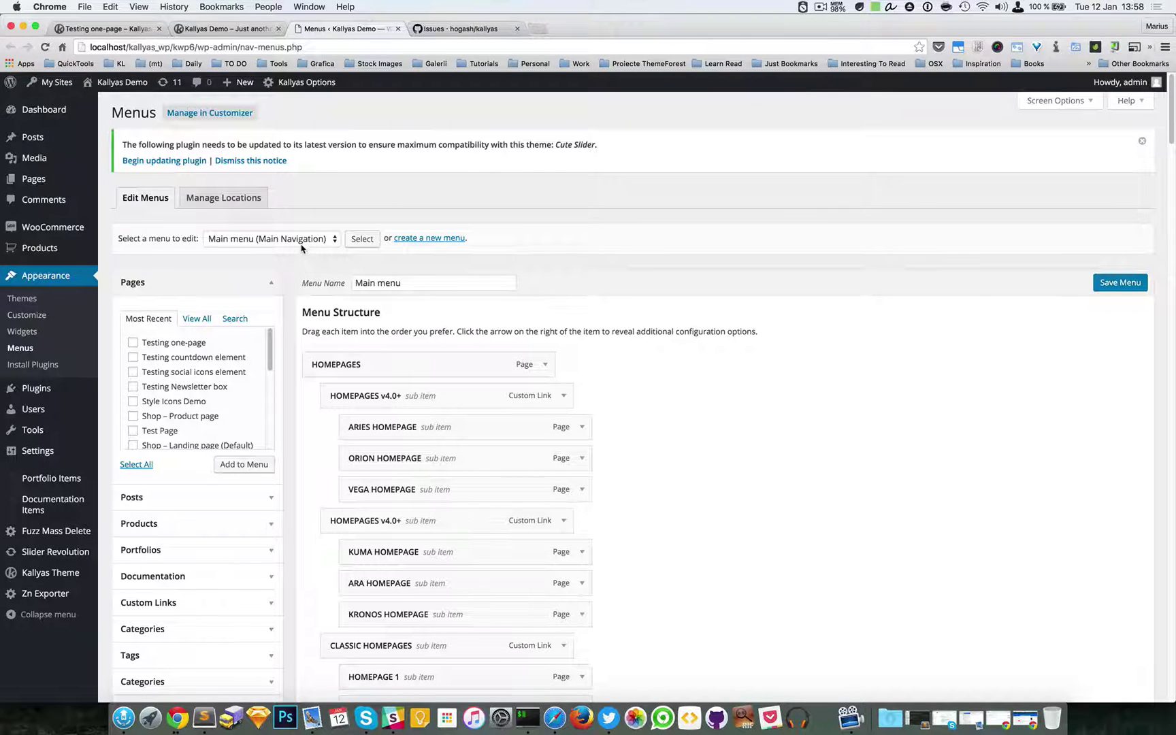
pyautogui.click(413, 240)
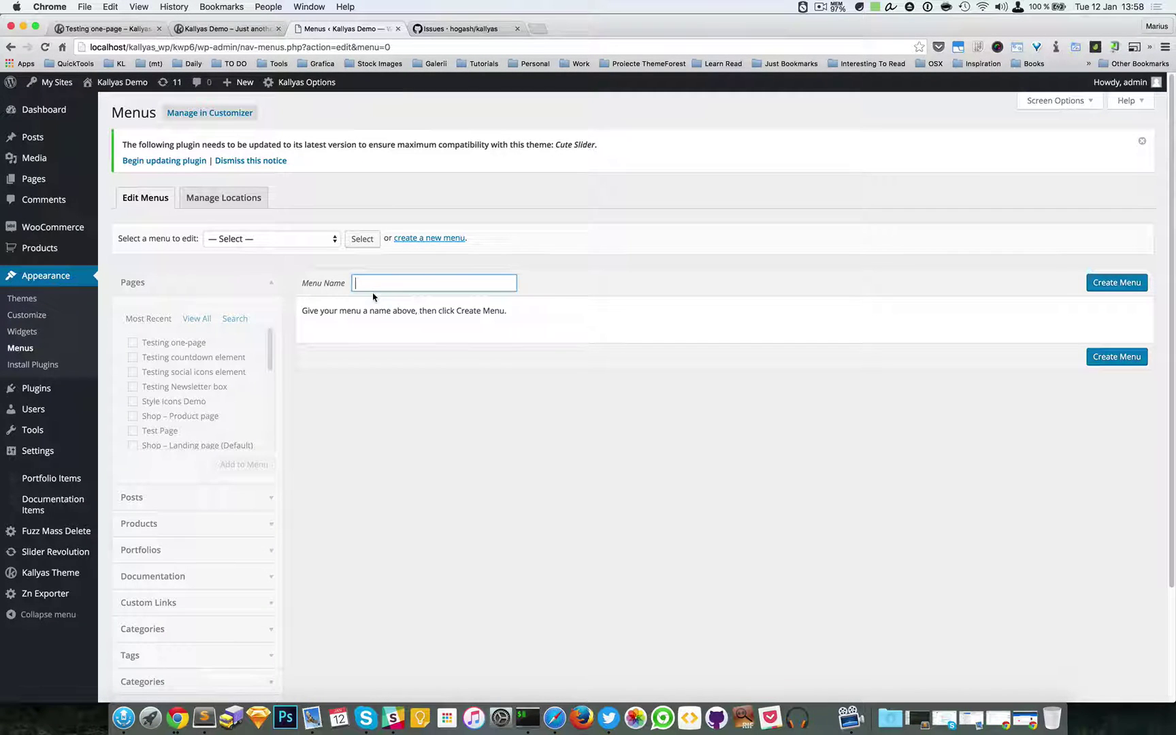
pyautogui.write('One page menu')
pyautogui.click(1115, 363)
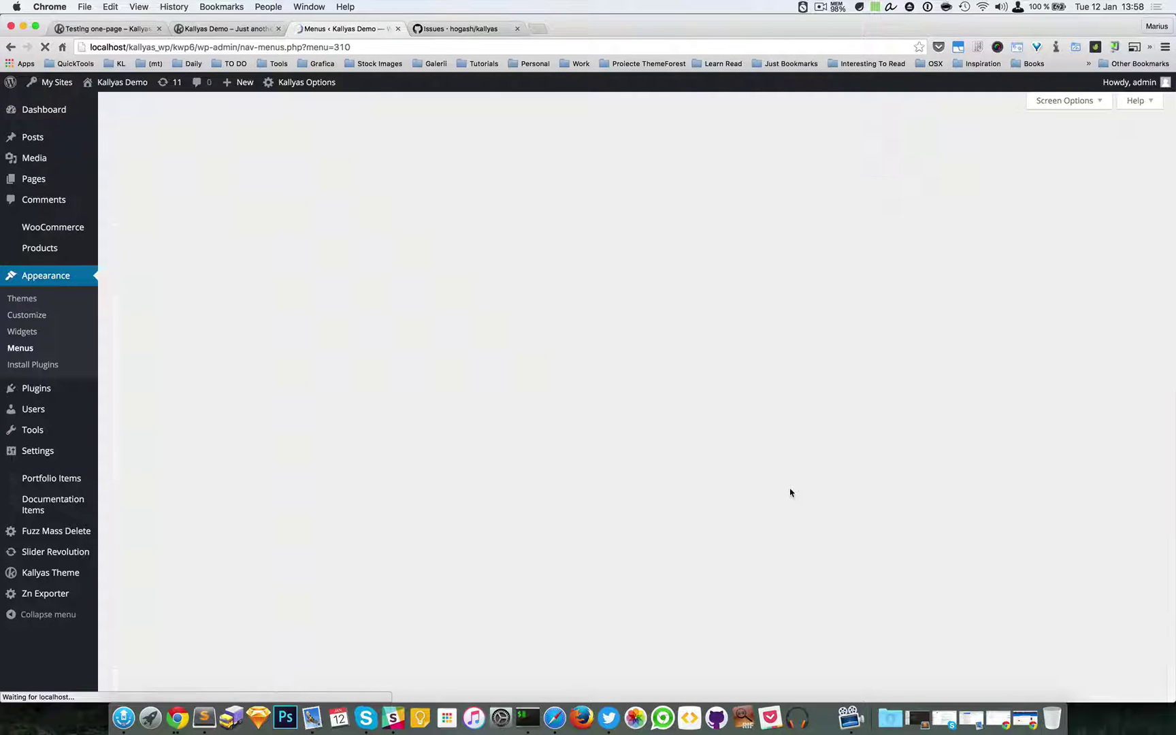
pyautogui.scroll(-2, 790, 489)
pyautogui.scroll(-1, 695, 480)
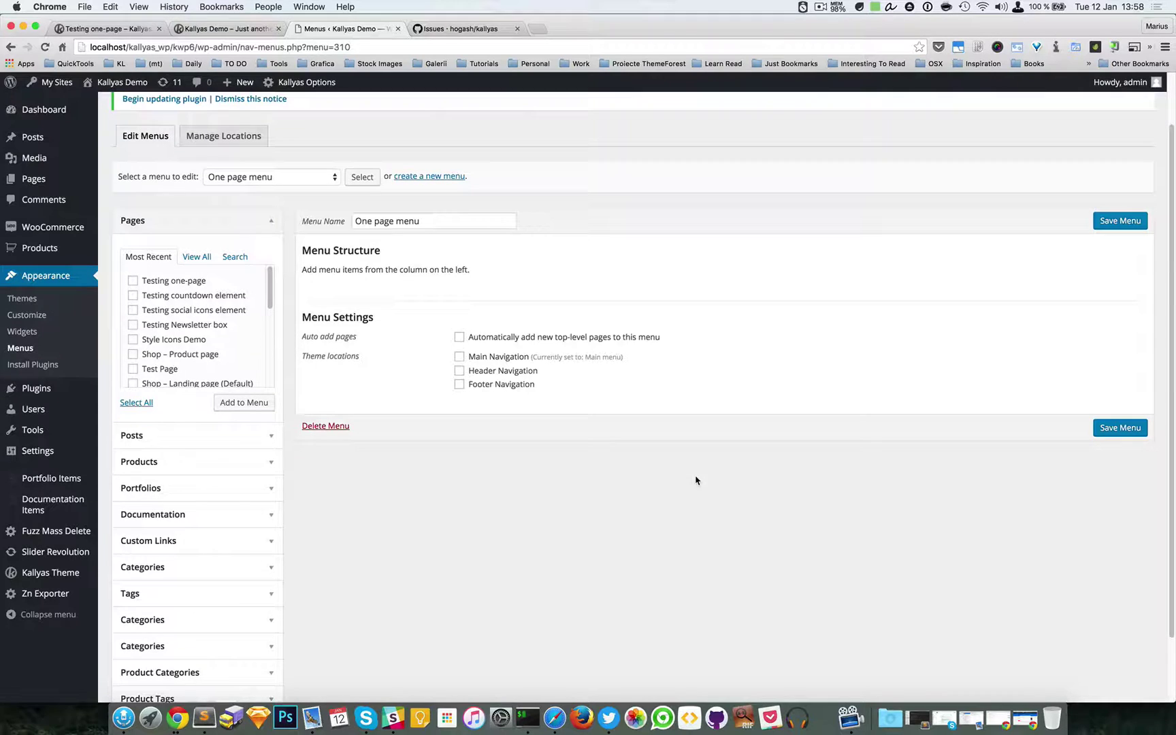
pyautogui.scroll(-1, 494, 498)
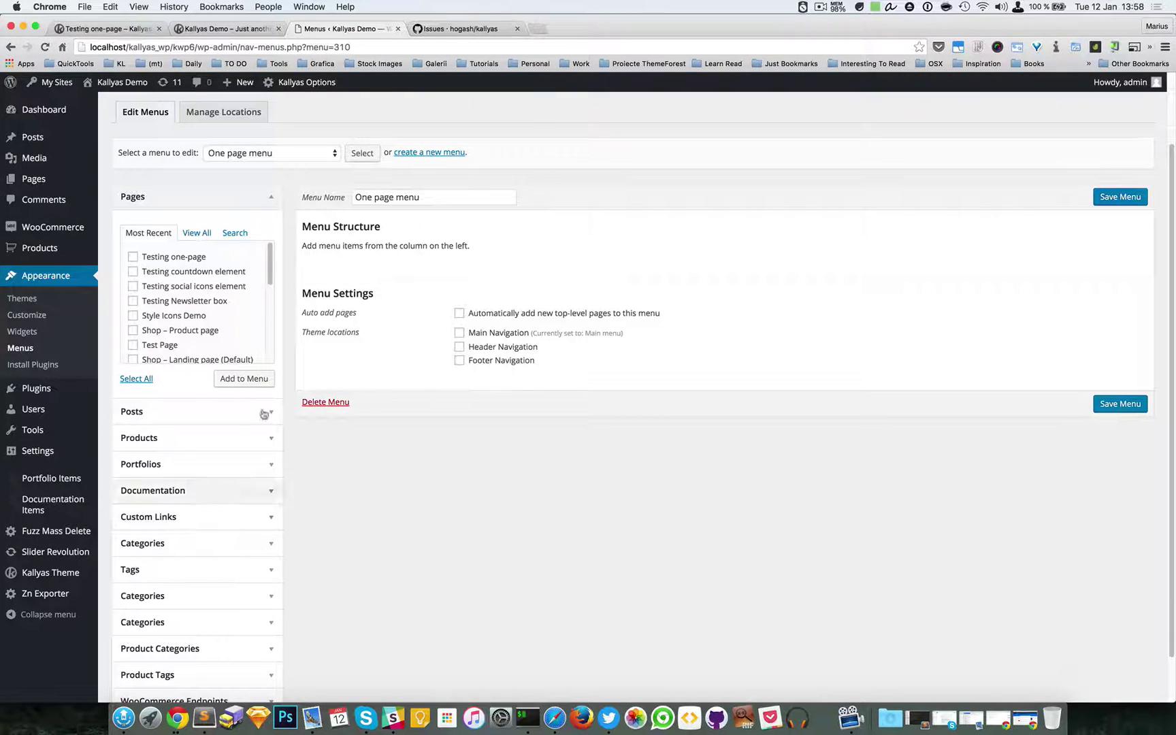
# Step: Collapse the header in the builder and copy the top anchor ID eluidd0736027
pyautogui.click(225, 28)
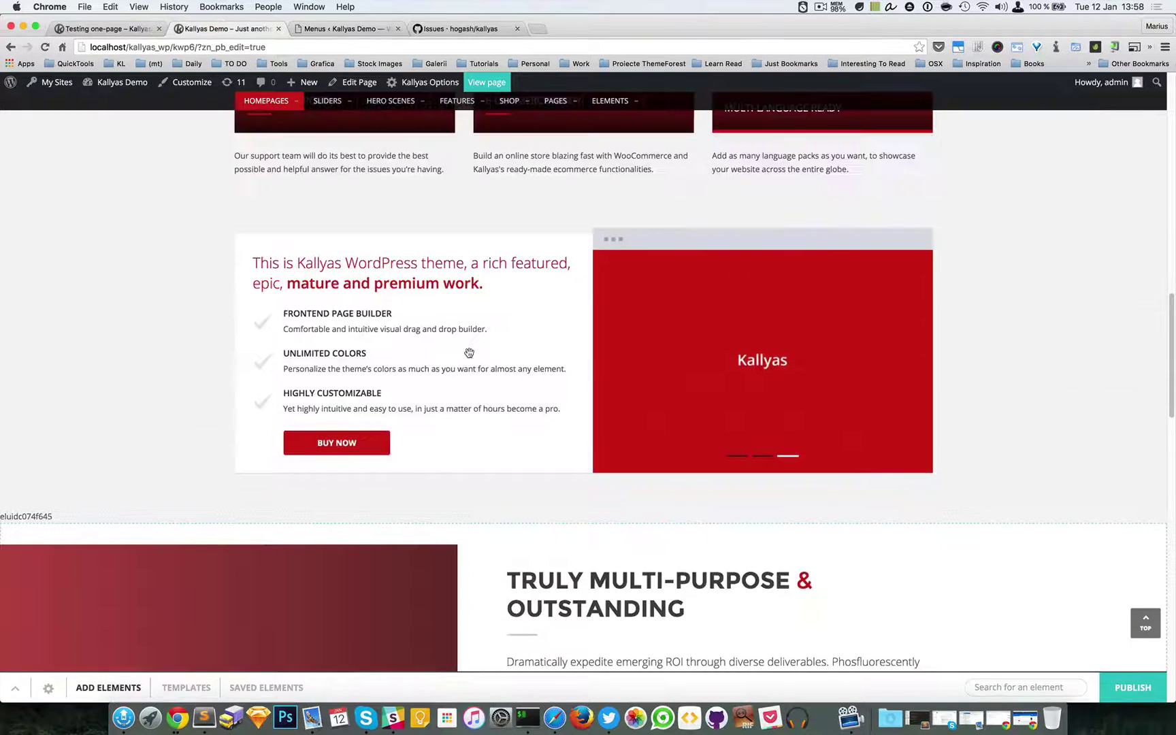
pyautogui.press('Home')
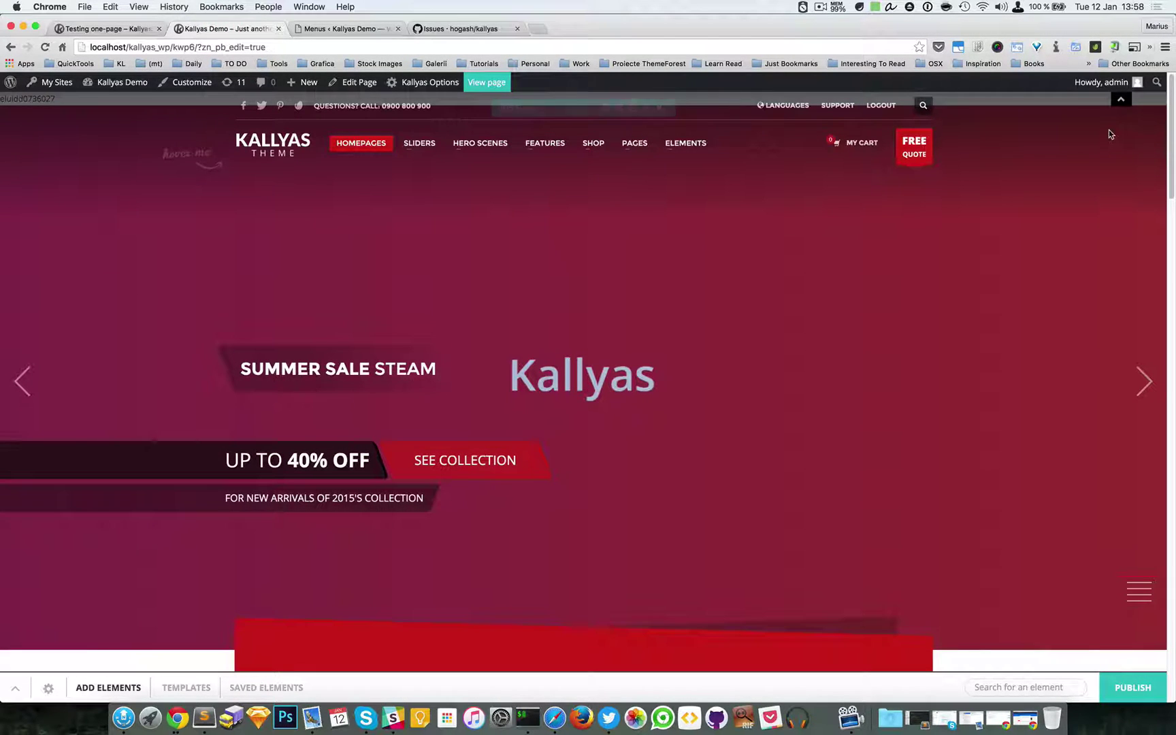
pyautogui.click(1120, 101)
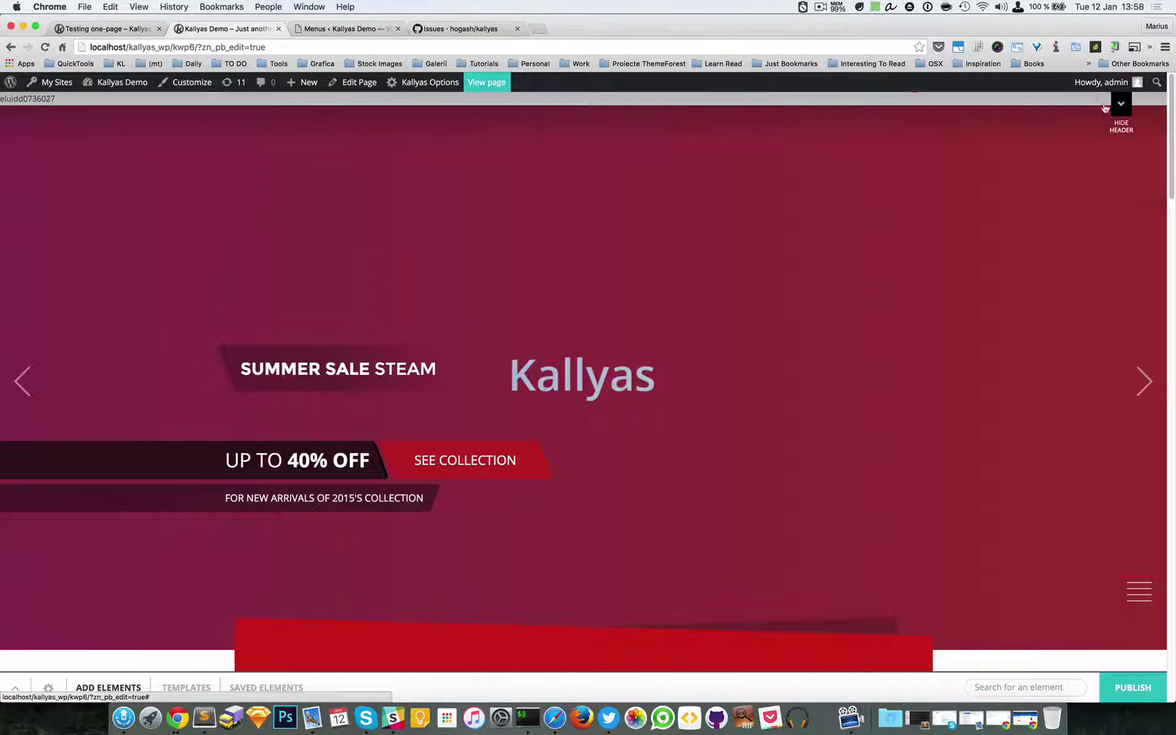
pyautogui.doubleClick(6, 101)
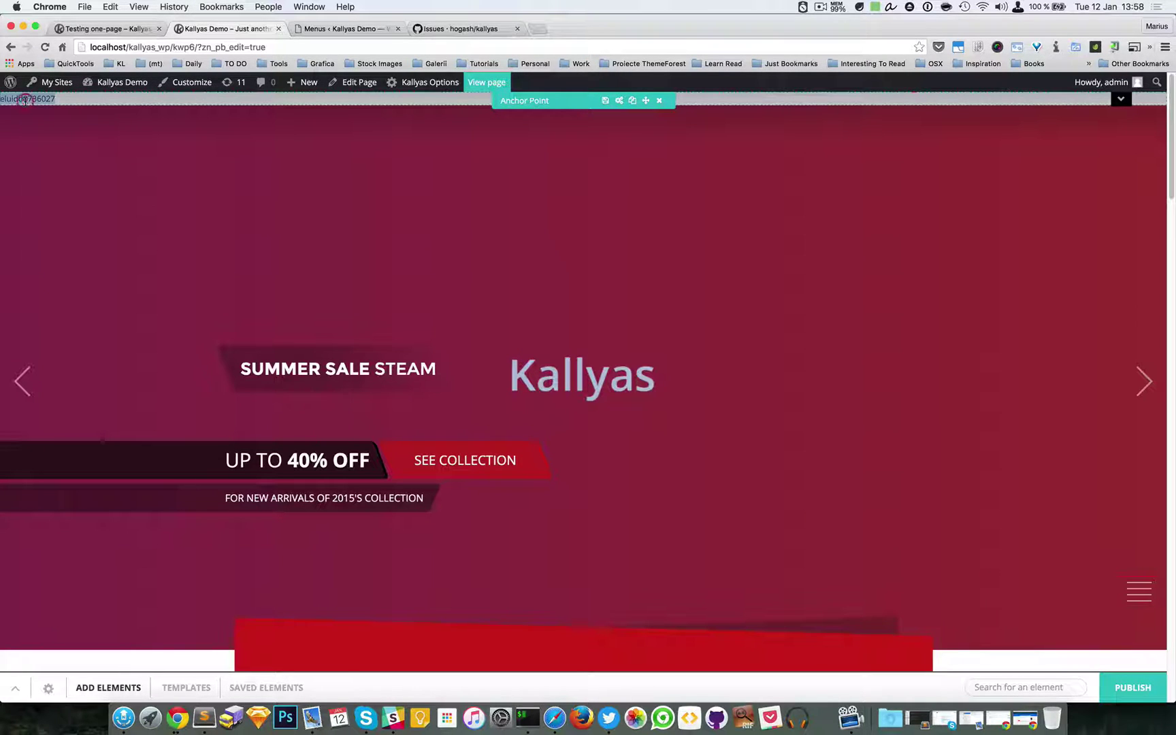
pyautogui.rightClick(26, 100)
pyautogui.click(41, 126)
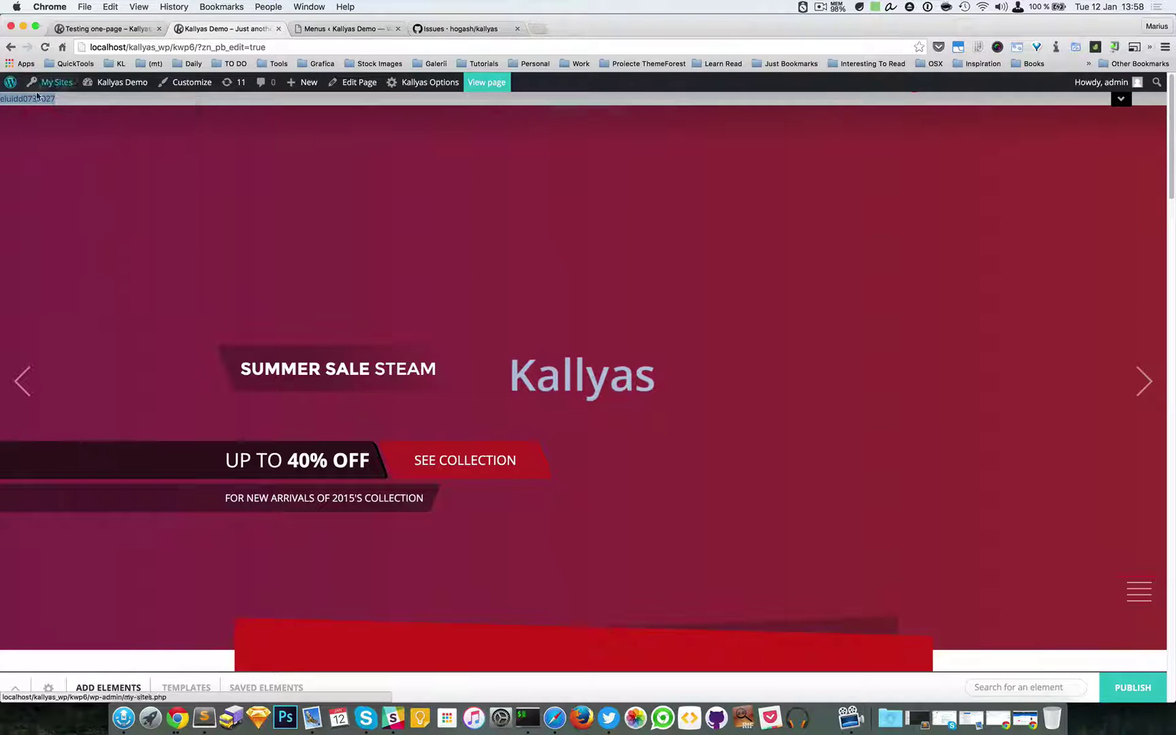
# Step: Add a custom link 'Home' pointing to #eluidd0736027 to the One page menu
pyautogui.click(351, 29)
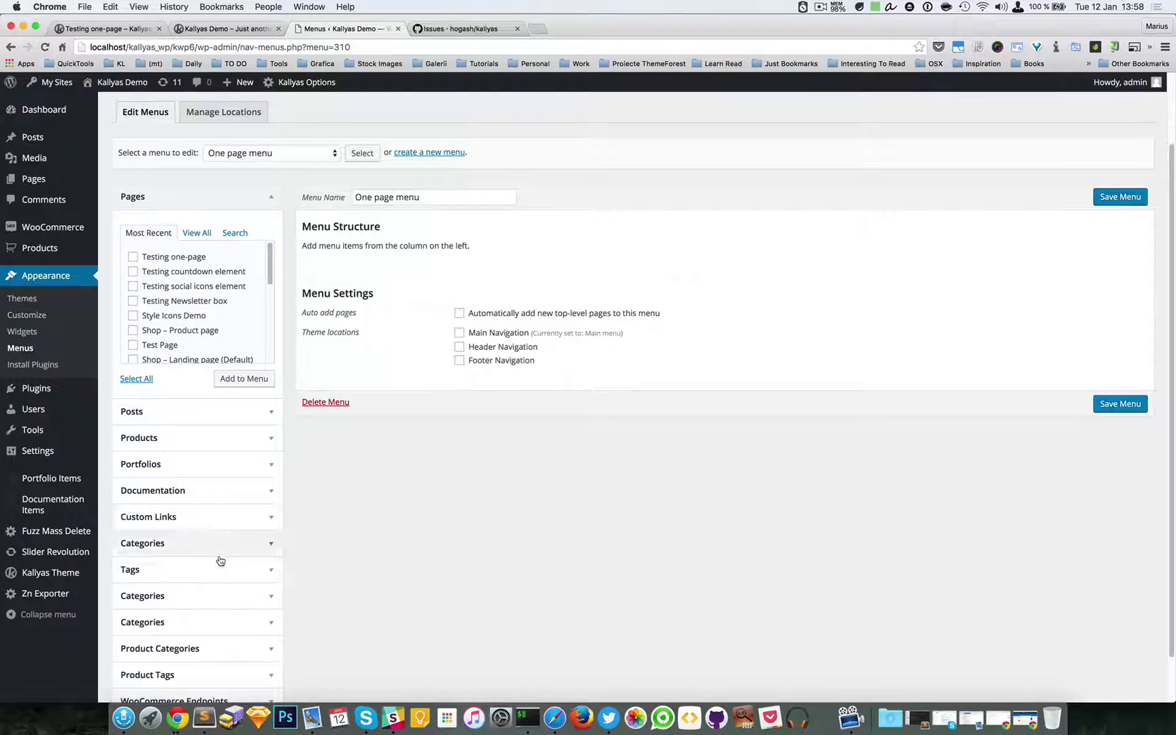
pyautogui.click(233, 526)
pyautogui.click(126, 407)
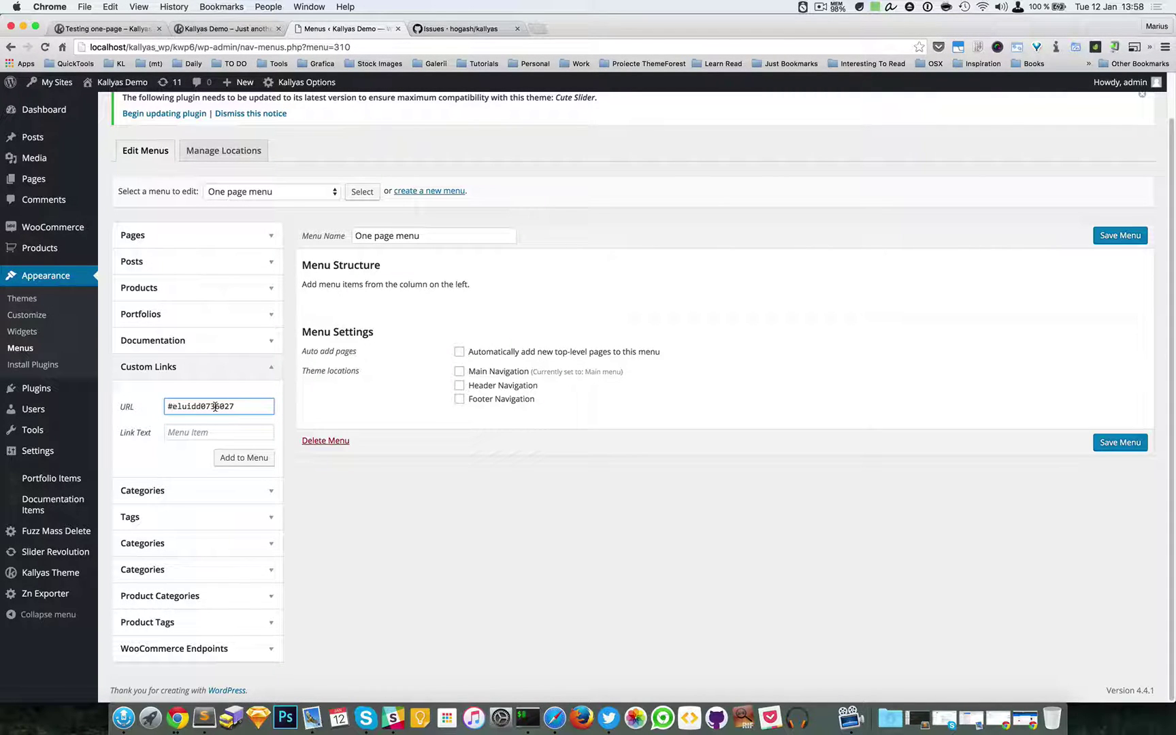
pyautogui.click(210, 431)
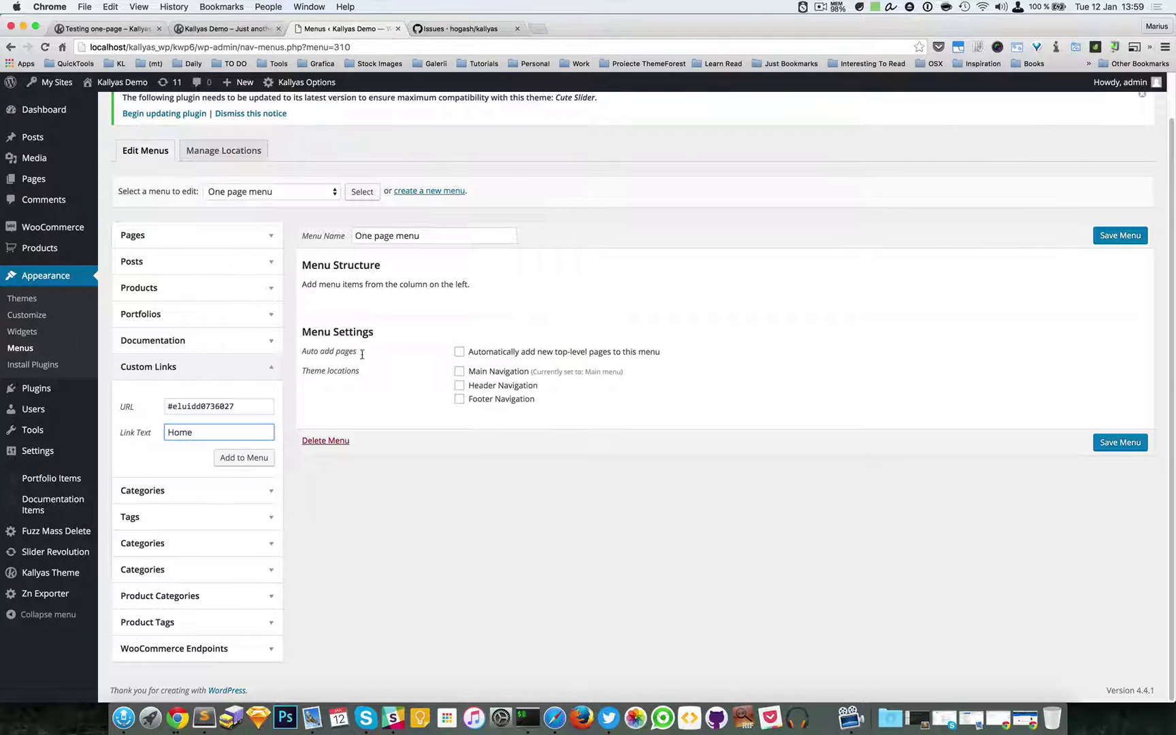
pyautogui.click(253, 458)
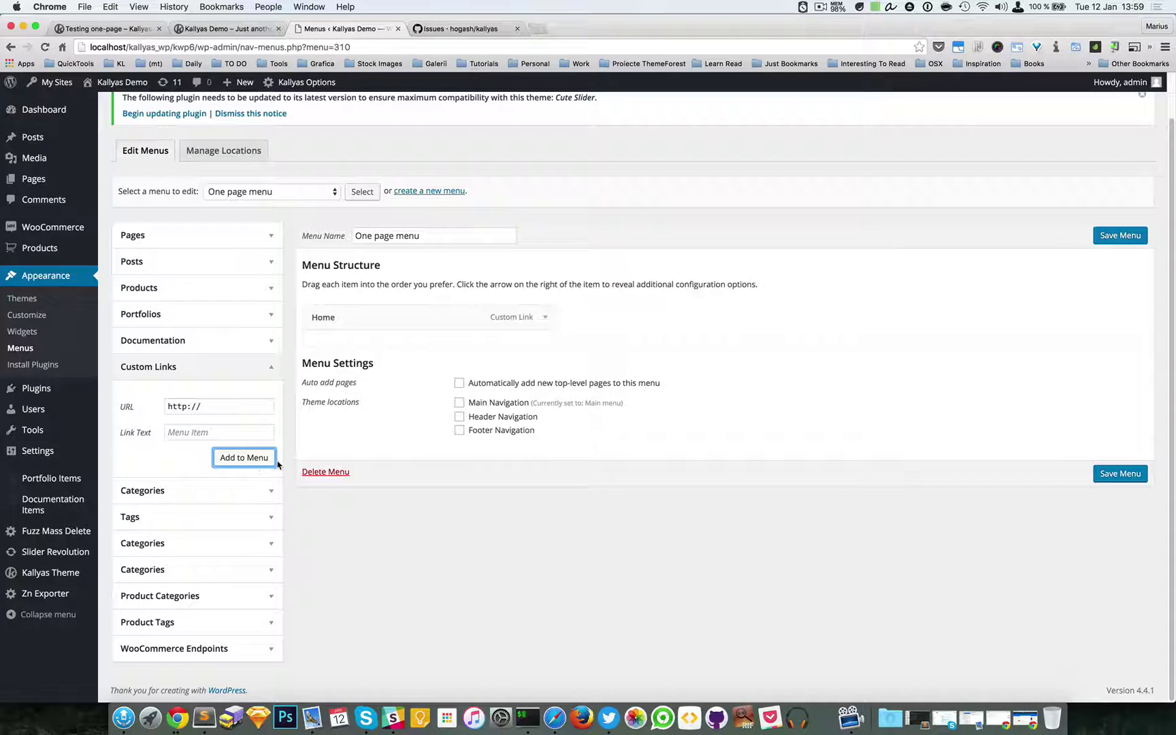
pyautogui.click(231, 407)
pyautogui.press('super+a')
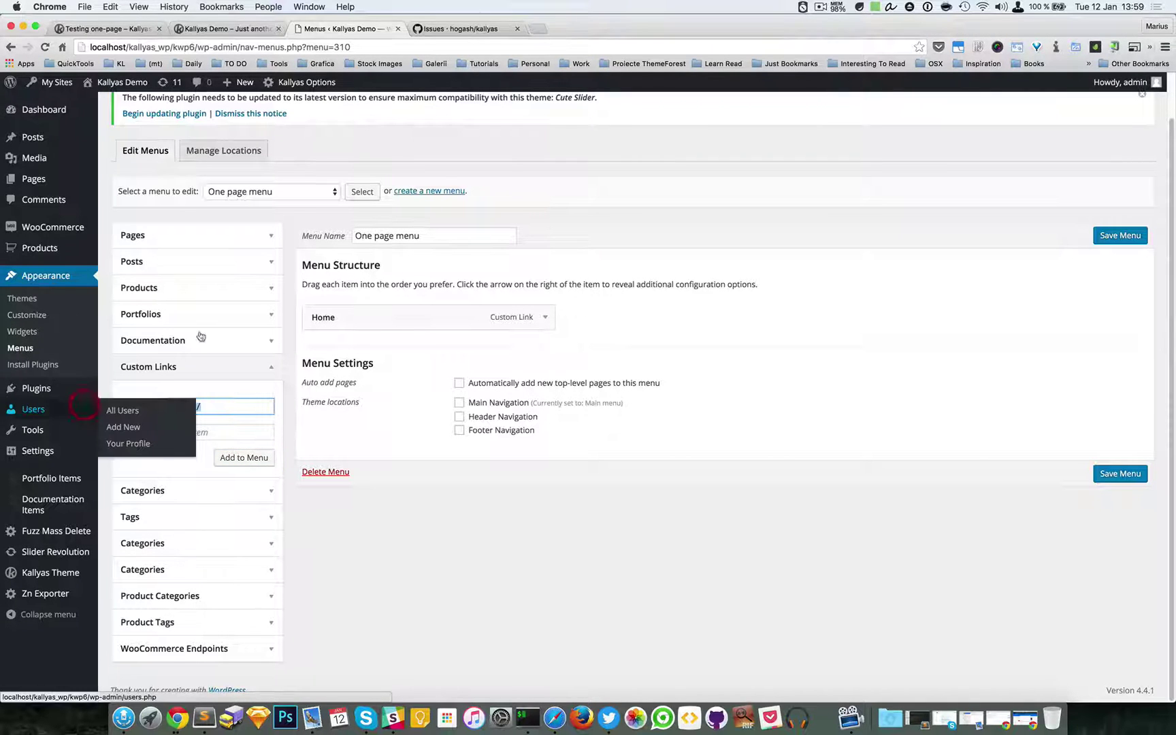
# Step: Add a 'Menu 2' custom link pointing to anchor #eluid6d8539c7
pyautogui.click(221, 28)
pyautogui.scroll(-5, 272, 374)
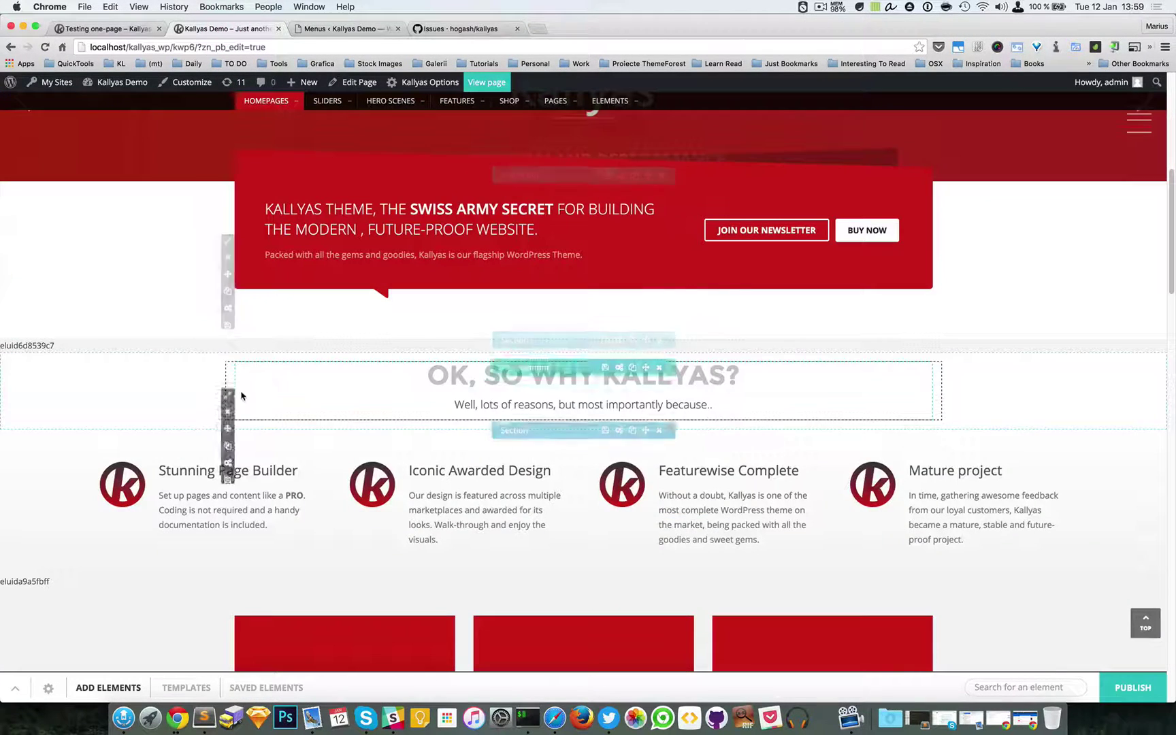
pyautogui.doubleClick(44, 346)
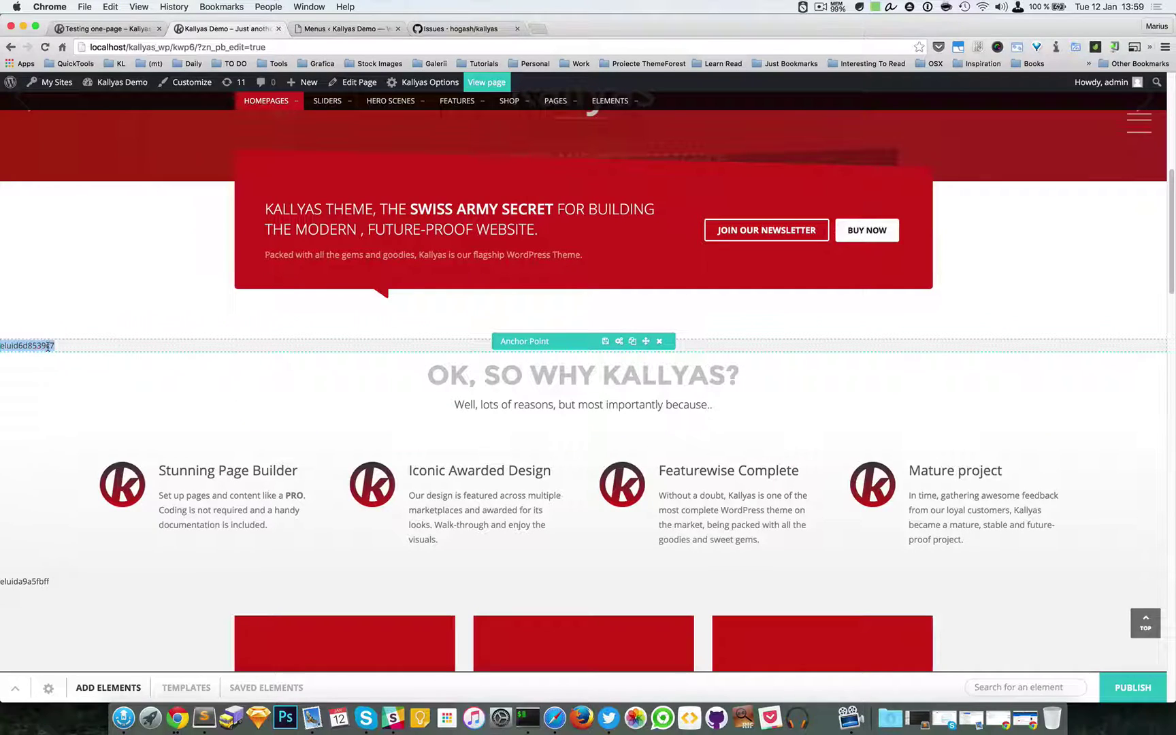
pyautogui.click(347, 32)
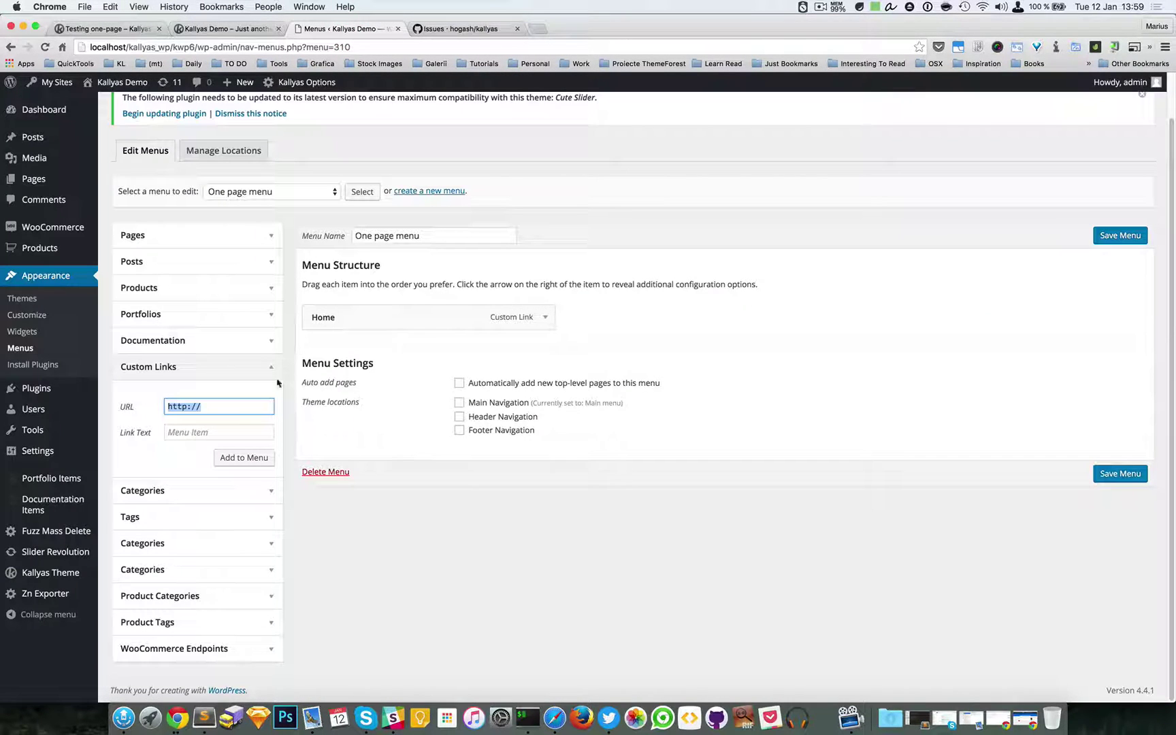
pyautogui.write('#')
pyautogui.press('super+v')
pyautogui.click(224, 434)
pyautogui.write('Menu 2')
pyautogui.click(258, 463)
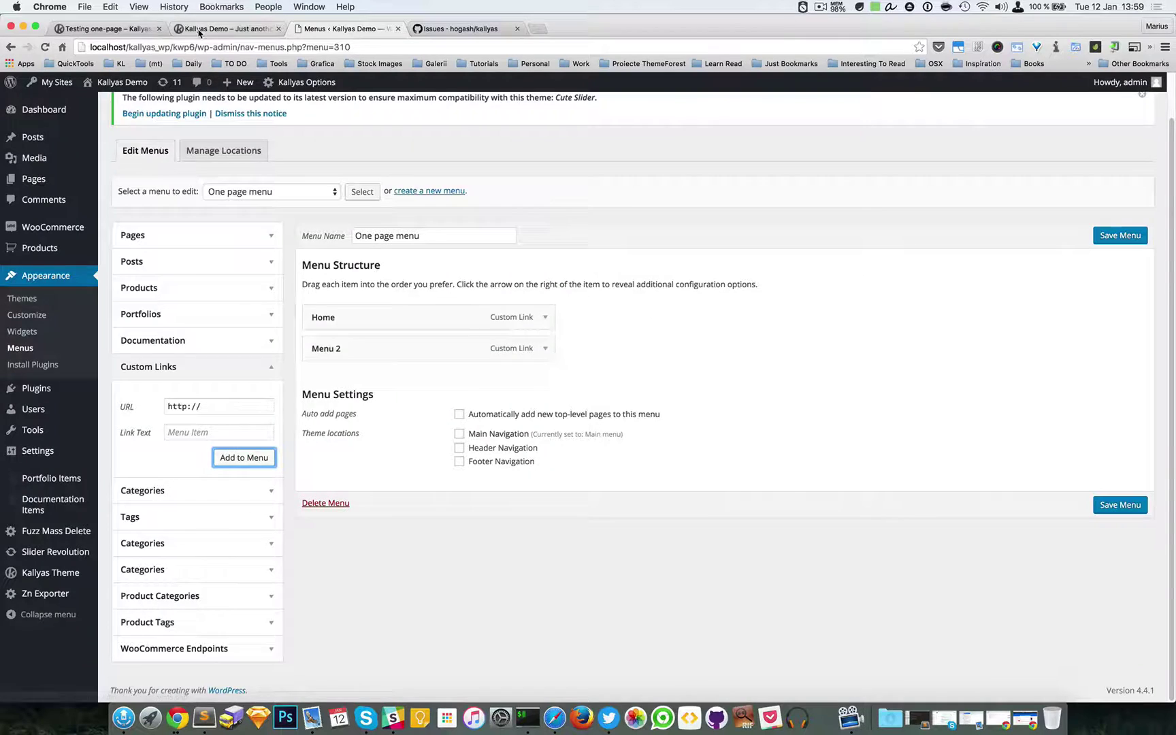
# Step: Add a 'Menu 3' custom link pointing to anchor #eluida9a5fbff
pyautogui.click(199, 32)
pyautogui.scroll(-1, 39, 506)
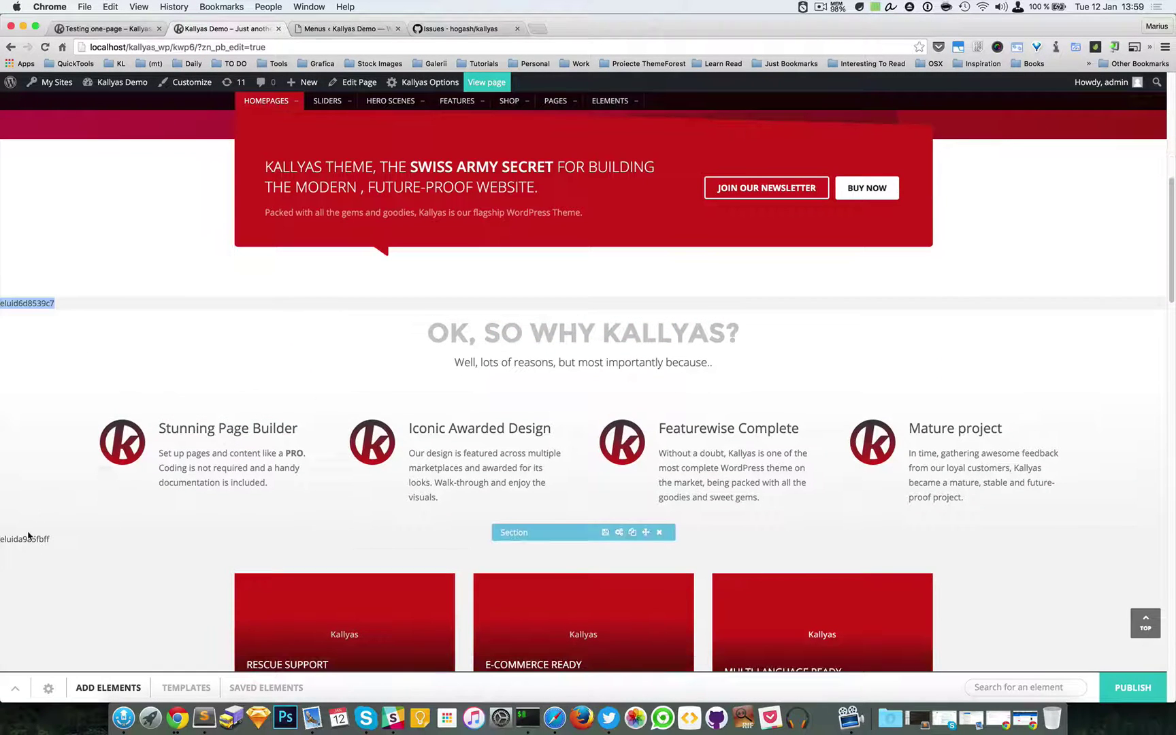
pyautogui.doubleClick(26, 538)
pyautogui.click(324, 30)
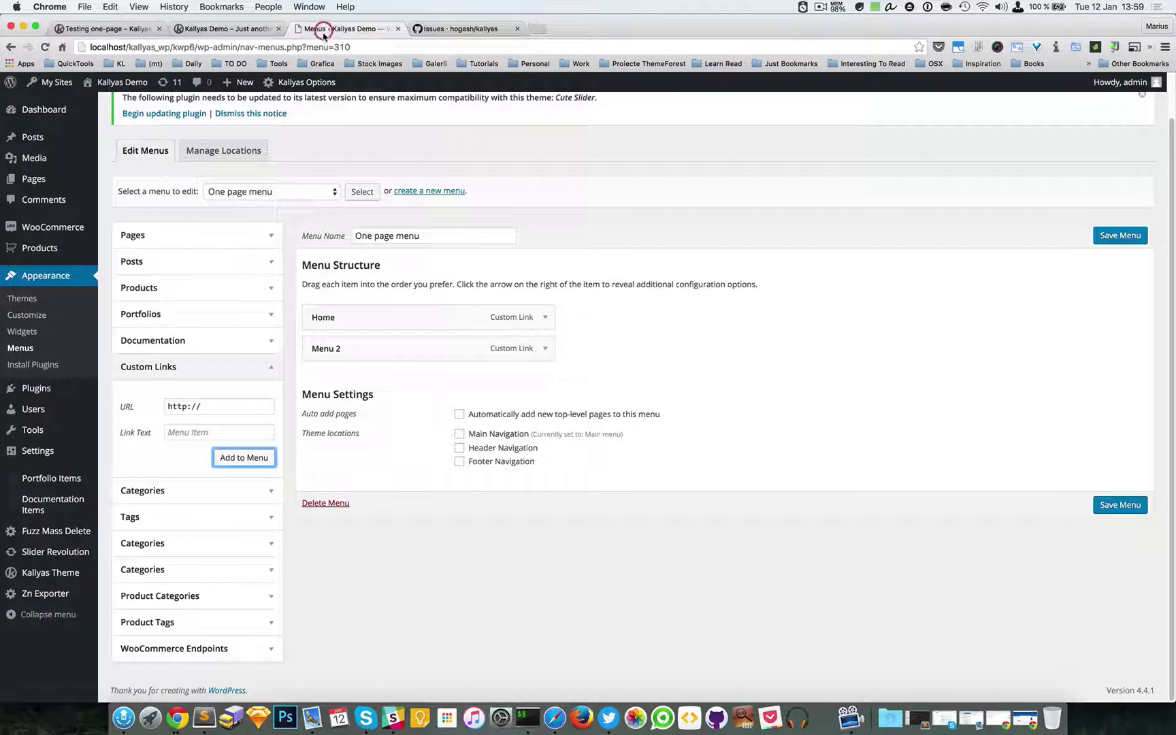
pyautogui.click(214, 408)
pyautogui.press('super+a')
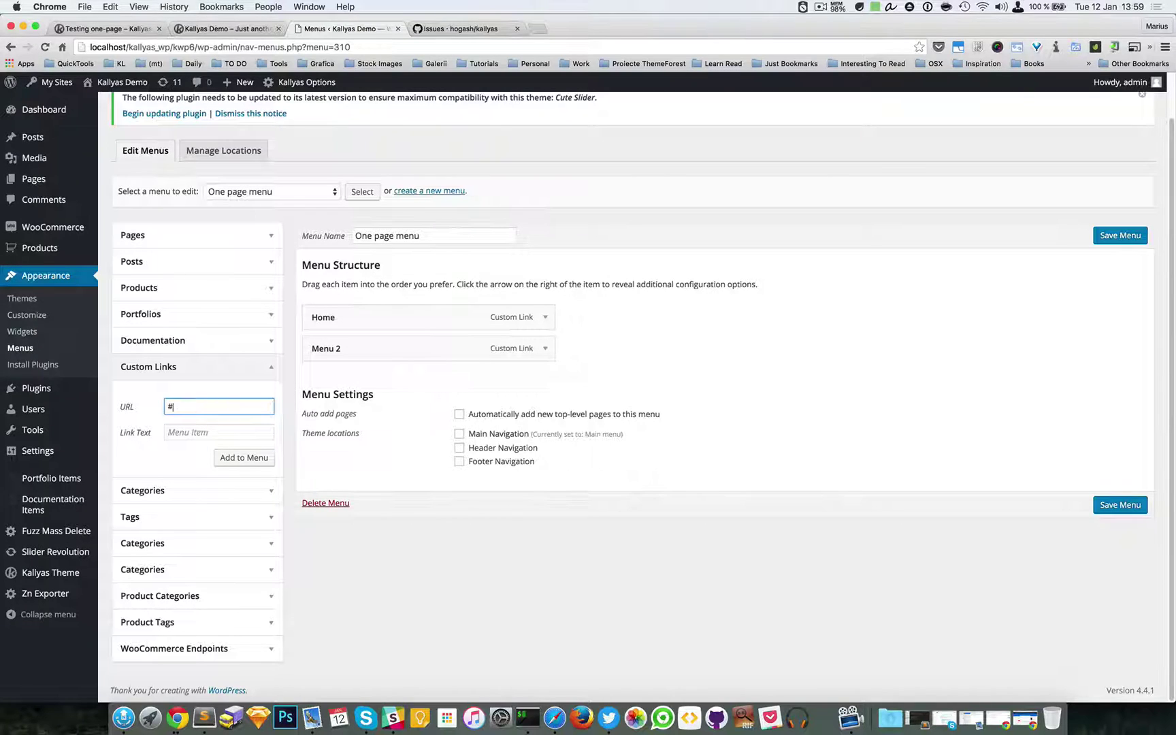
pyautogui.click(212, 433)
pyautogui.write('Men')
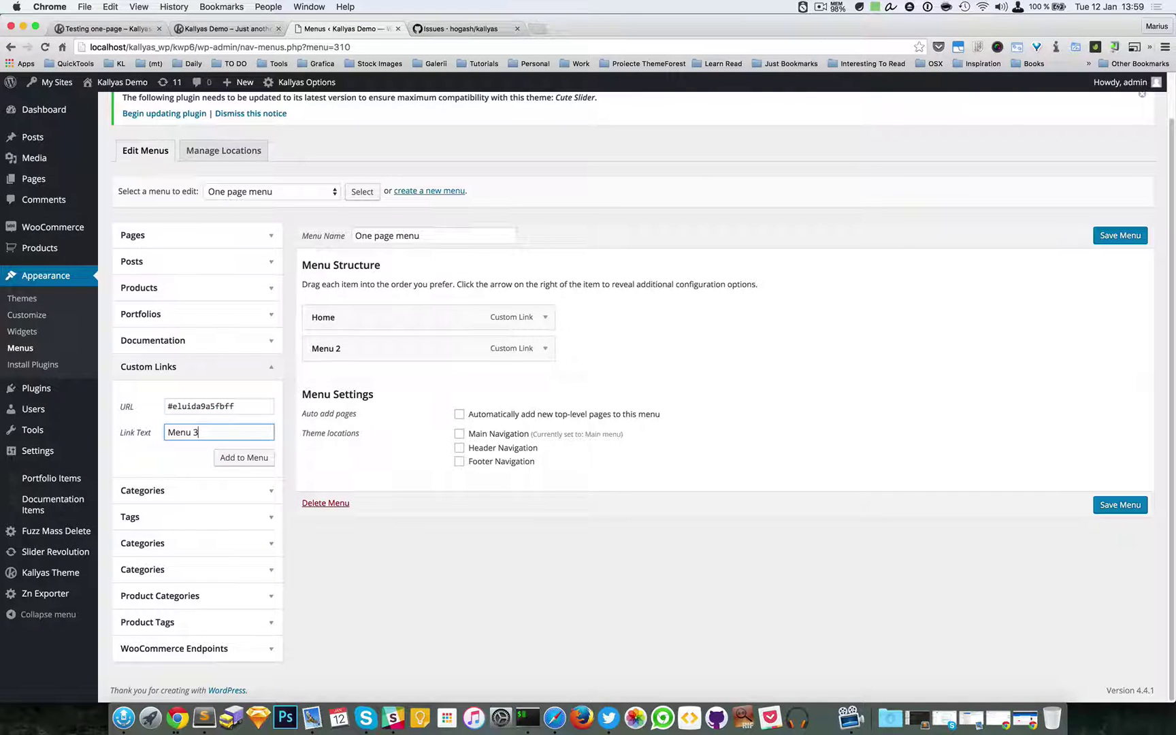
pyautogui.write('u 3')
pyautogui.click(242, 457)
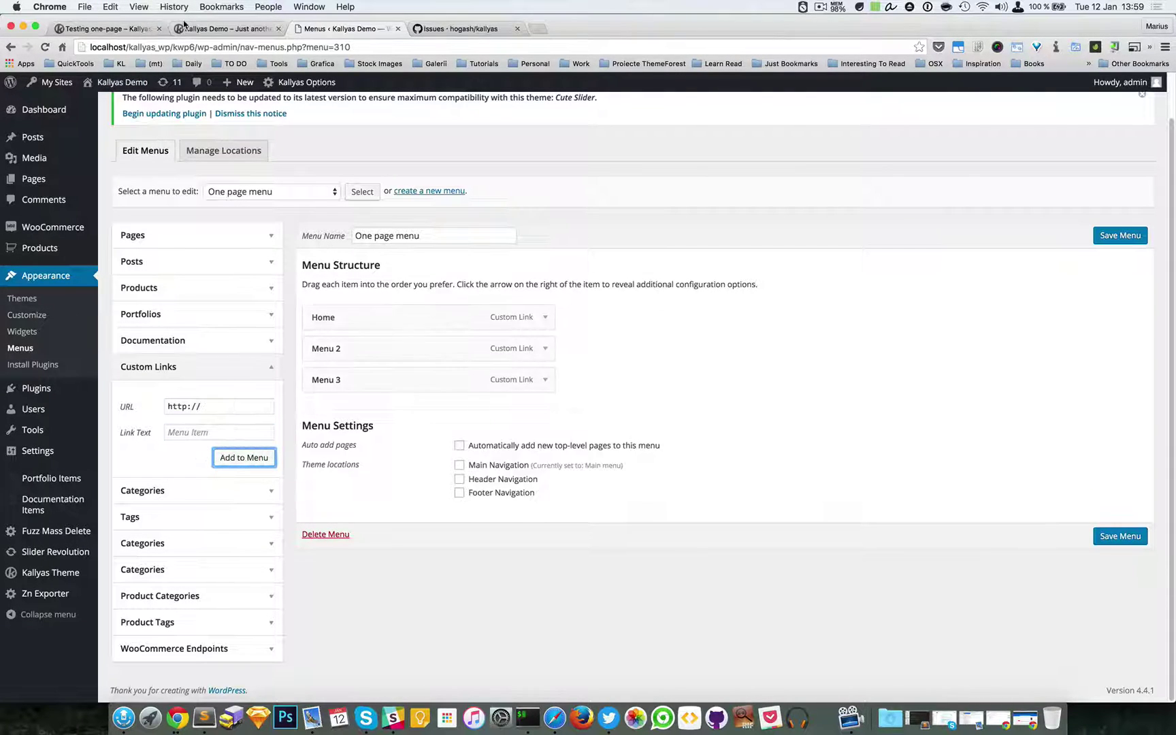
# Step: Add a 'Menu 4' custom link pointing to anchor #eluidc074f645
pyautogui.click(190, 29)
pyautogui.scroll(-10, 215, 349)
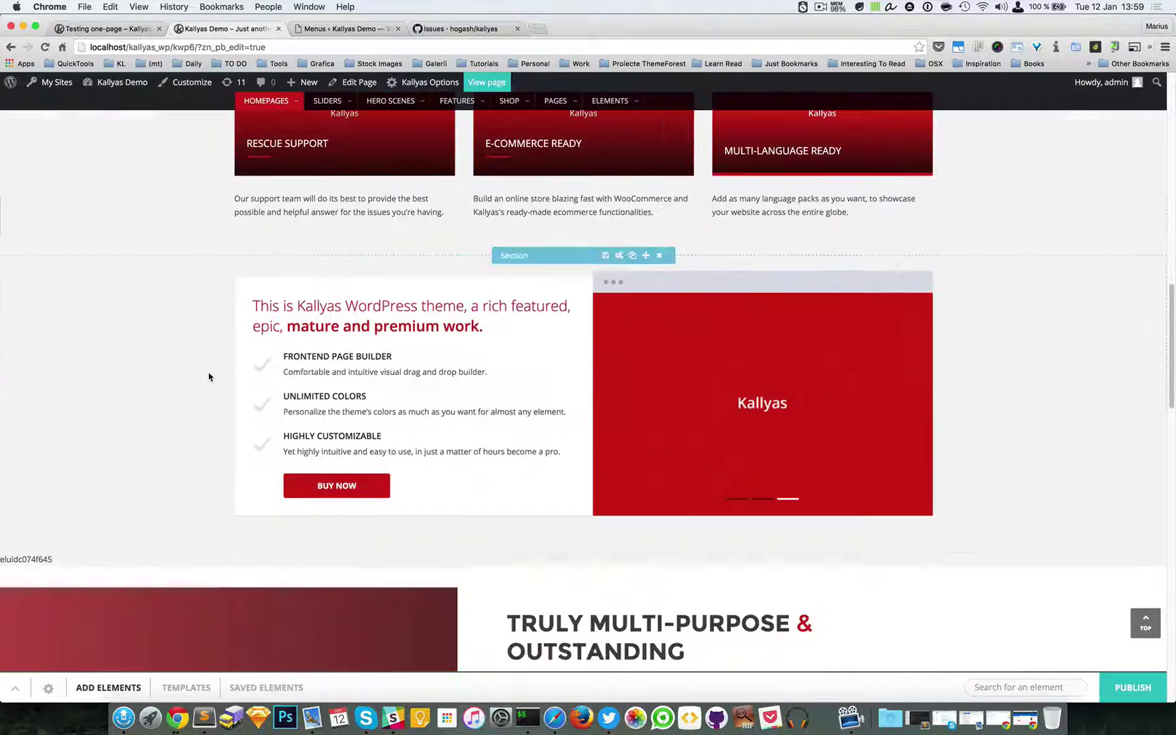
pyautogui.scroll(-3, 209, 376)
pyautogui.doubleClick(38, 361)
pyautogui.press('super+c')
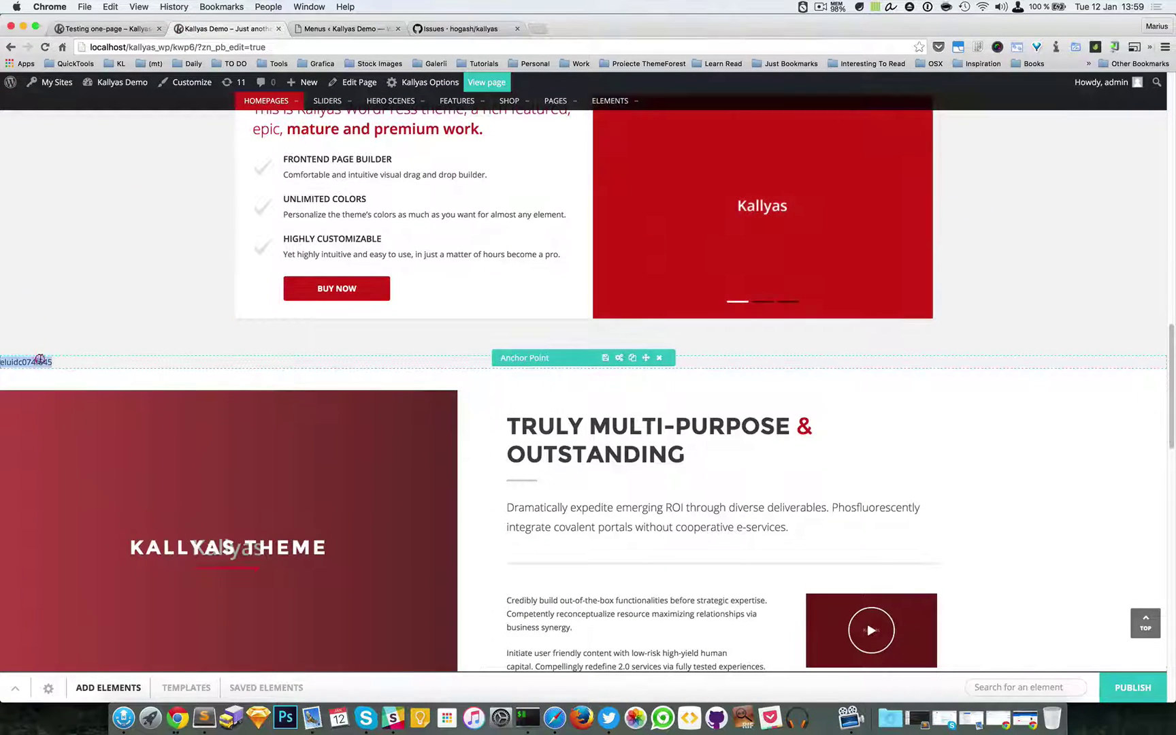
pyautogui.click(343, 28)
pyautogui.click(213, 403)
pyautogui.doubleClick(213, 401)
pyautogui.write('#')
pyautogui.press('super+v')
pyautogui.click(179, 433)
pyautogui.write('Me')
pyautogui.click(245, 456)
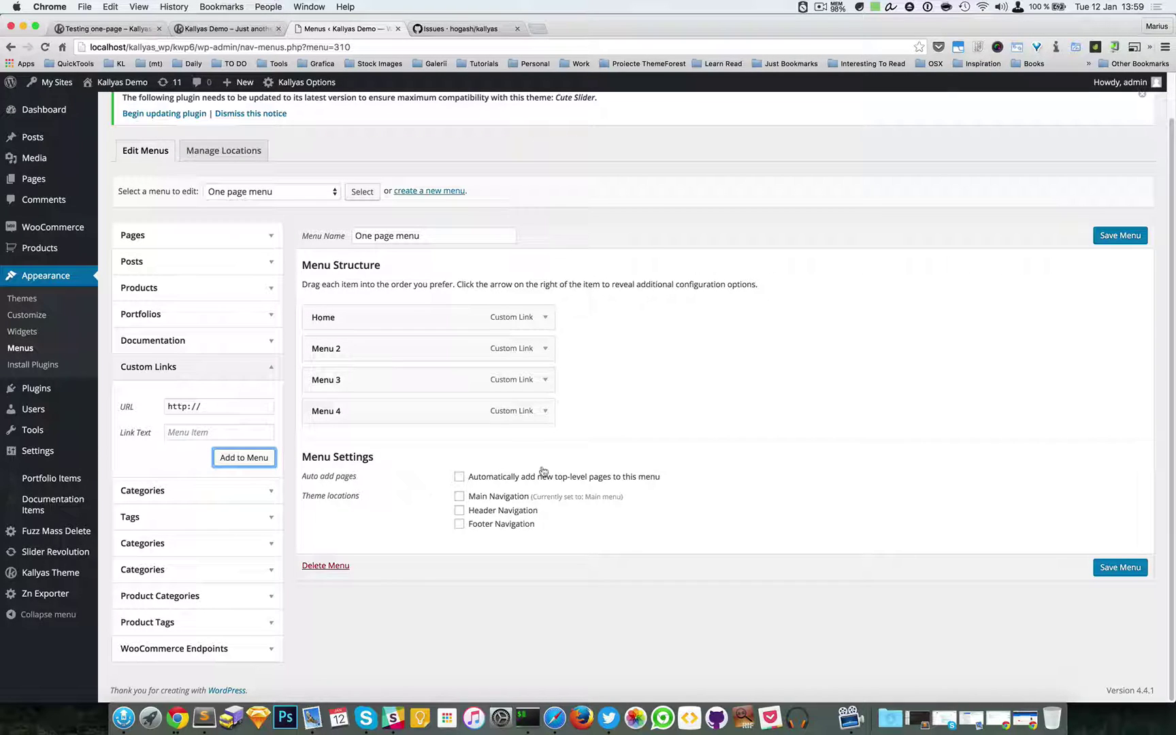
# Step: Tick Main Navigation for One page menu, save it, and go back to the Kallyas Demo tab
pyautogui.click(483, 497)
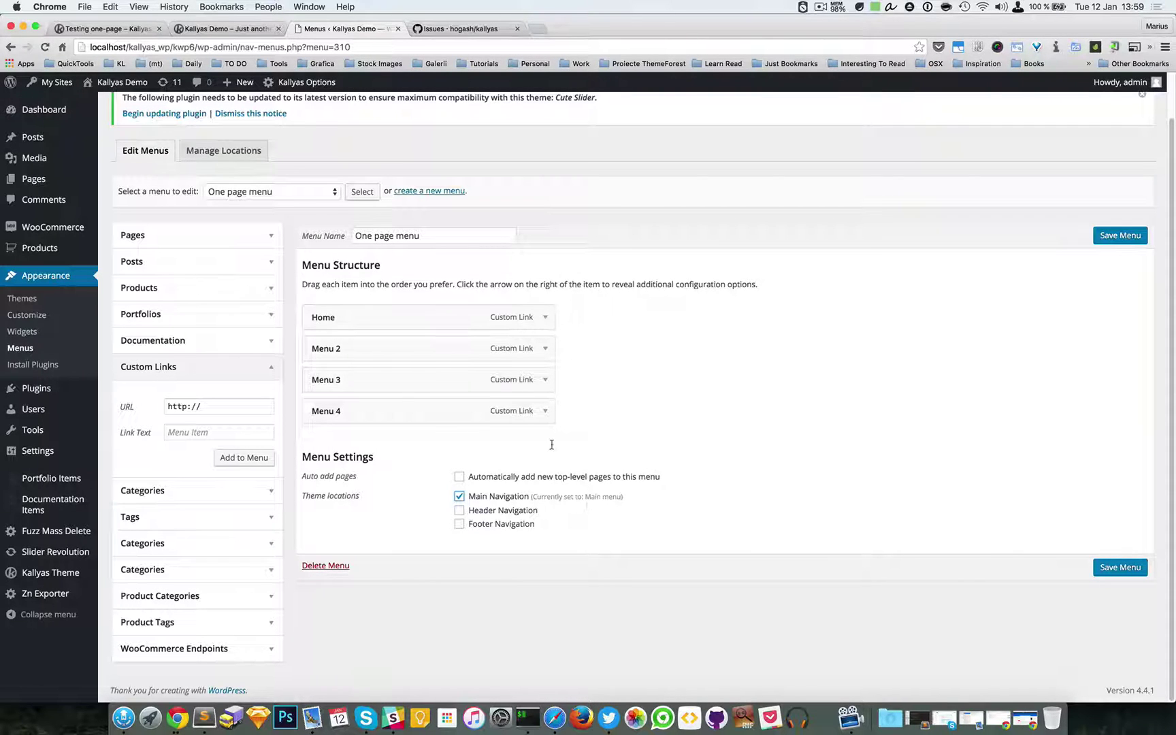
pyautogui.click(279, 191)
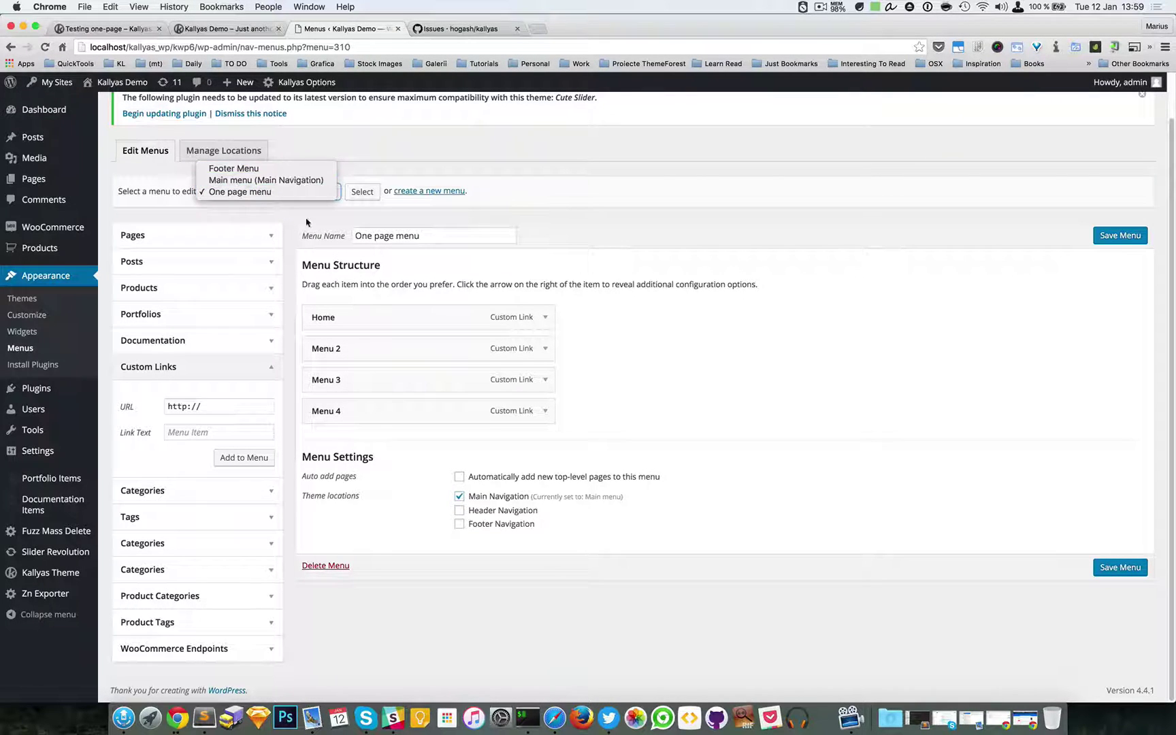
pyautogui.click(584, 538)
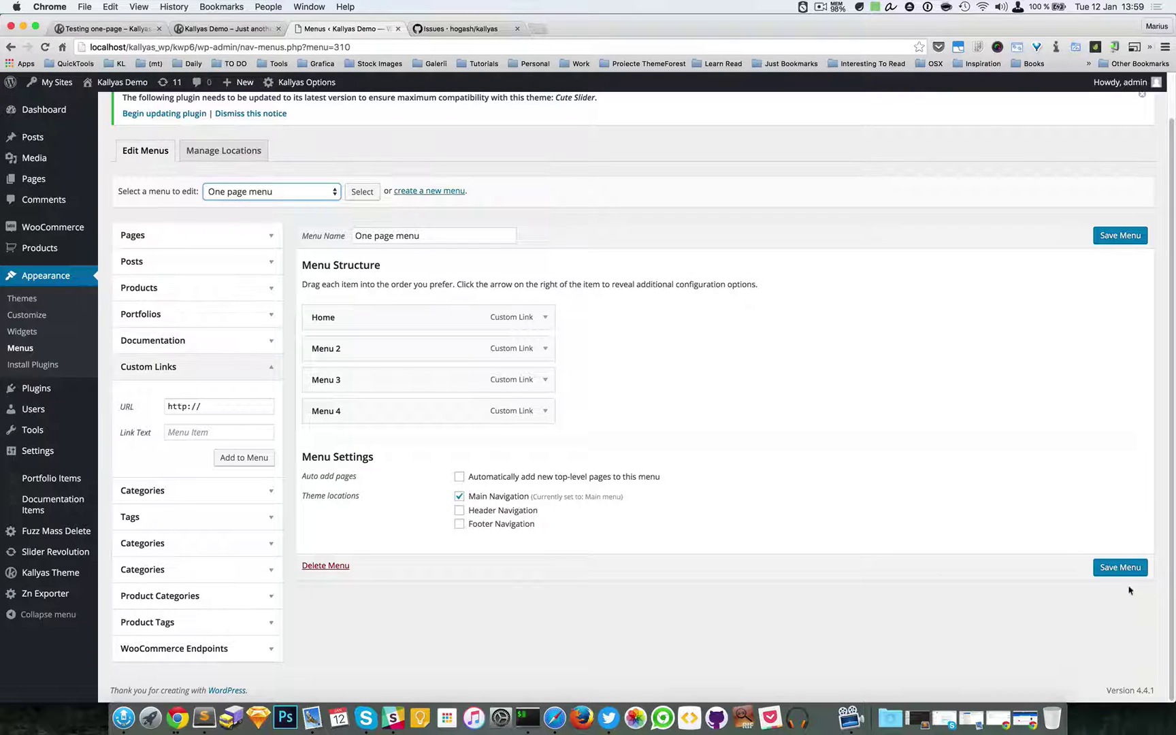
pyautogui.click(1132, 575)
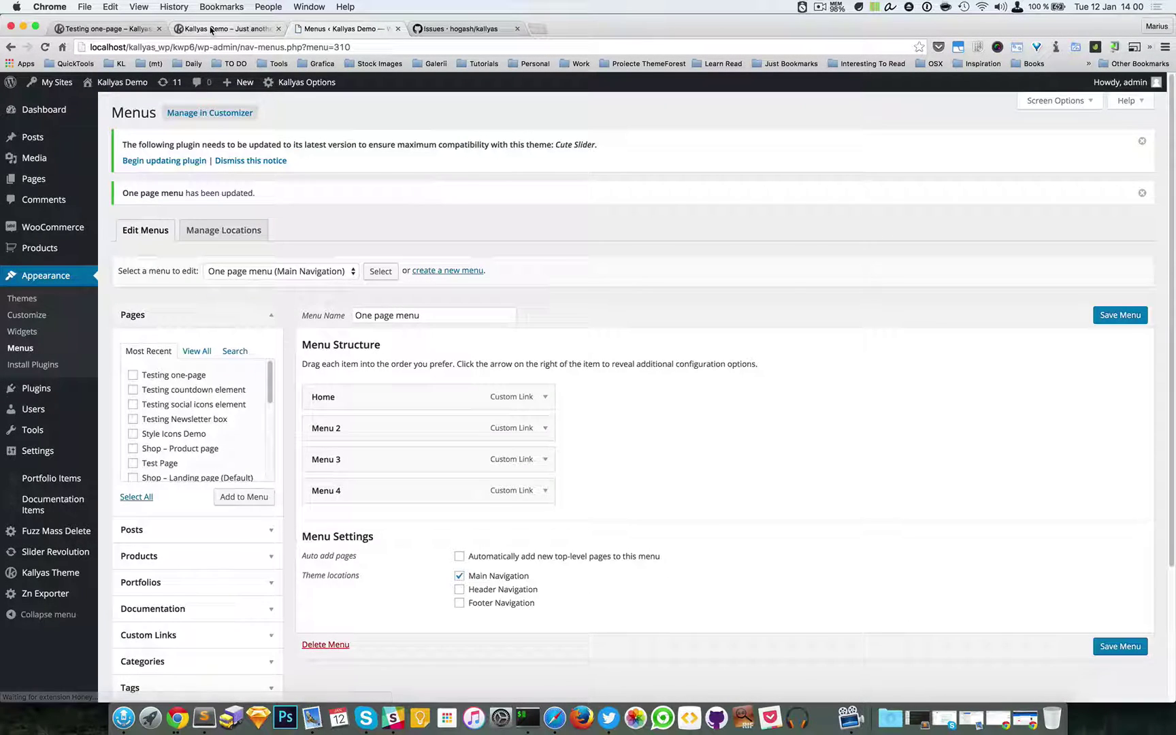
pyautogui.click(211, 29)
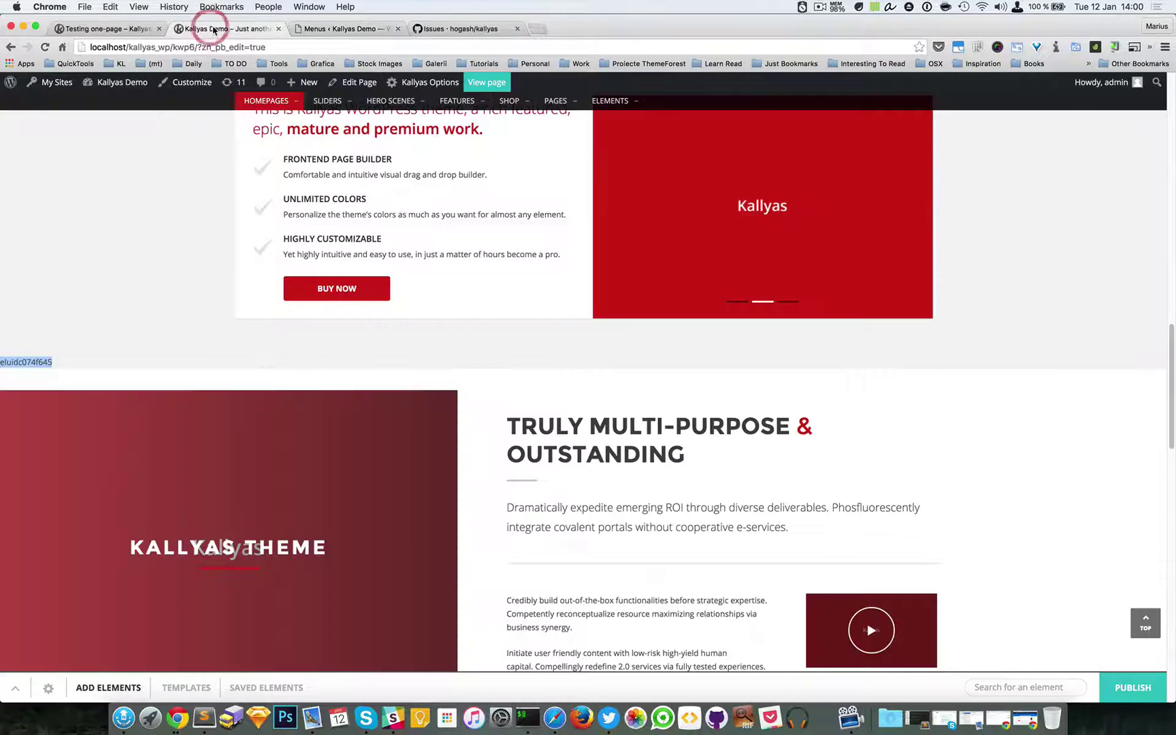
# Step: Open the live homepage in a new tab, placed before the menu editor tab
pyautogui.rightClick(487, 83)
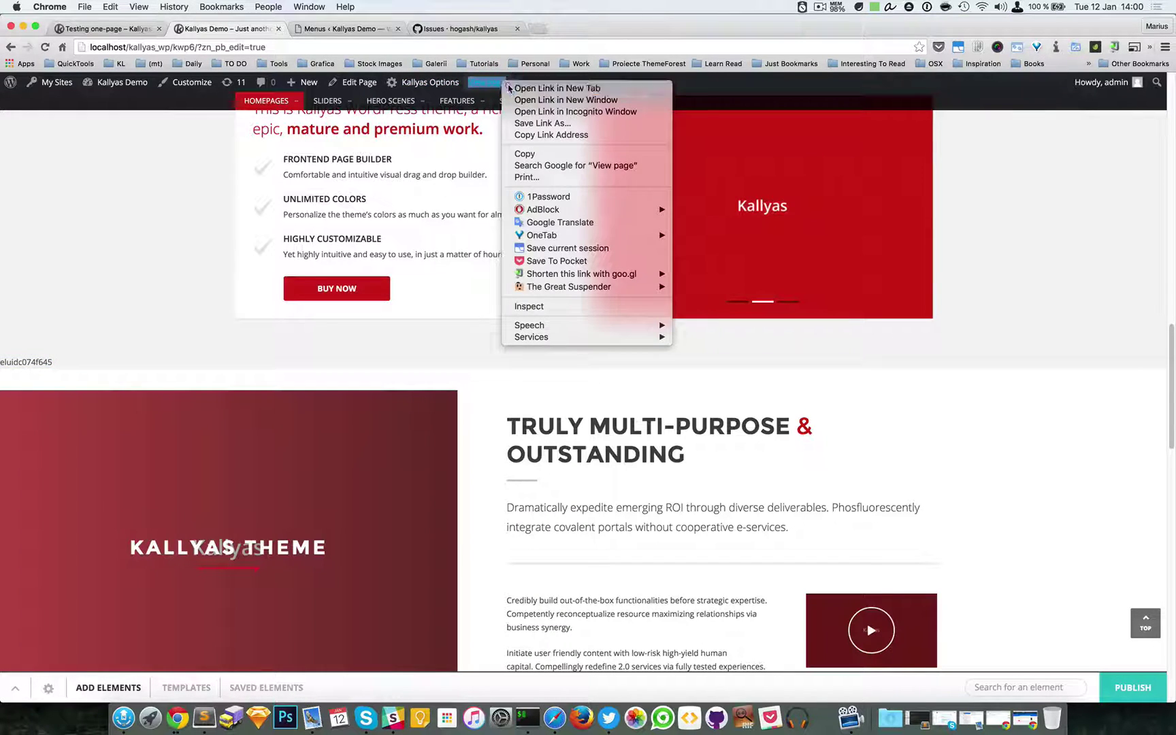
pyautogui.click(527, 87)
pyautogui.click(469, 29)
pyautogui.moveTo(463, 28); pyautogui.dragTo(356, 28)
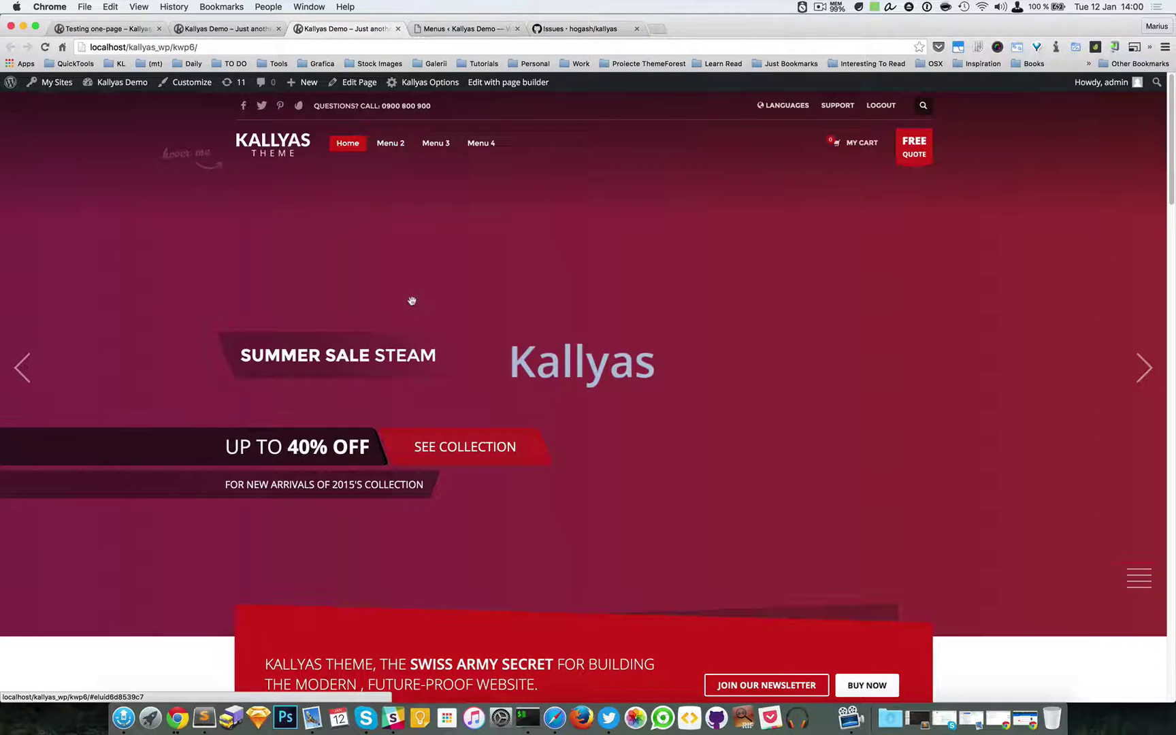
pyautogui.scroll(-10, 408, 294)
pyautogui.scroll(10, 187, 325)
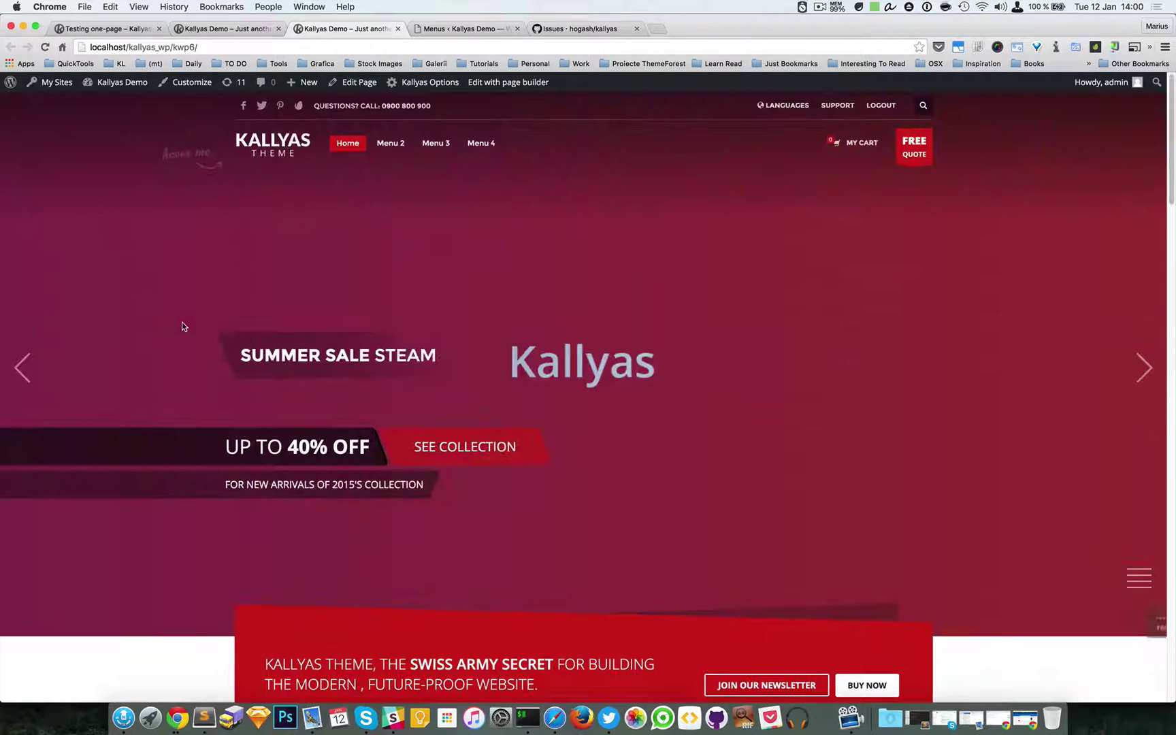
# Step: Test the Menu 2, Menu 3, Menu 4 and Home header links, each jumping to its anchored section
pyautogui.click(393, 148)
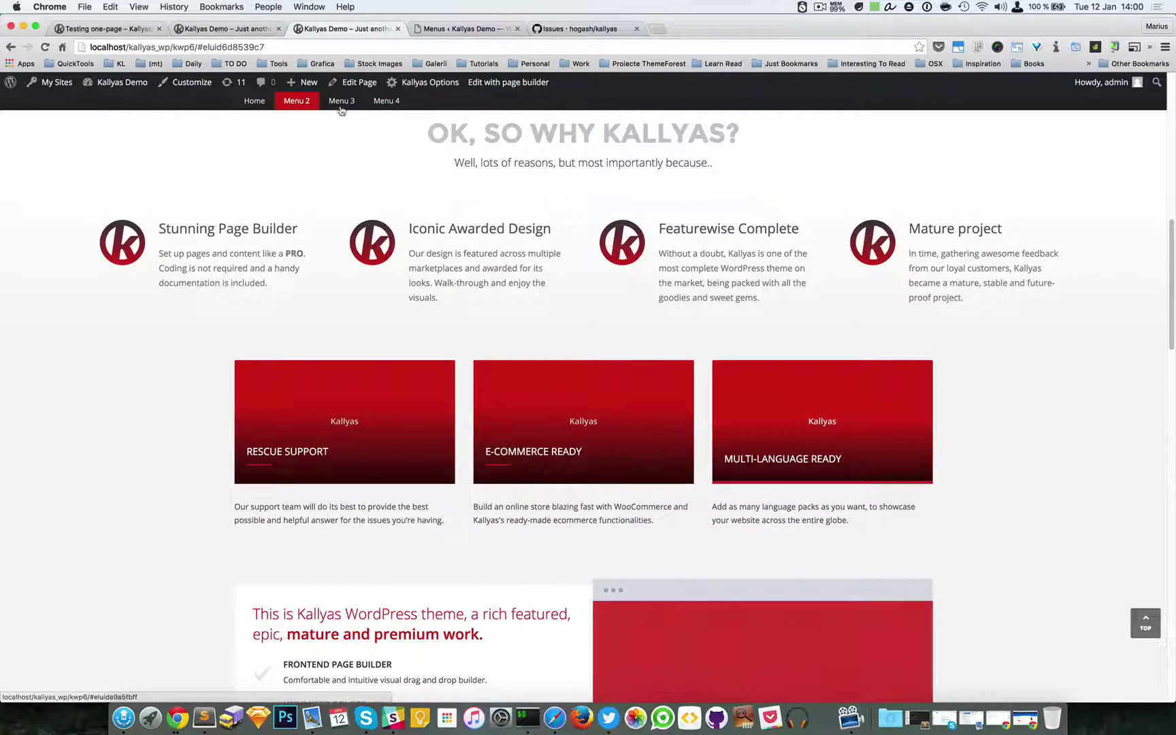
pyautogui.click(341, 103)
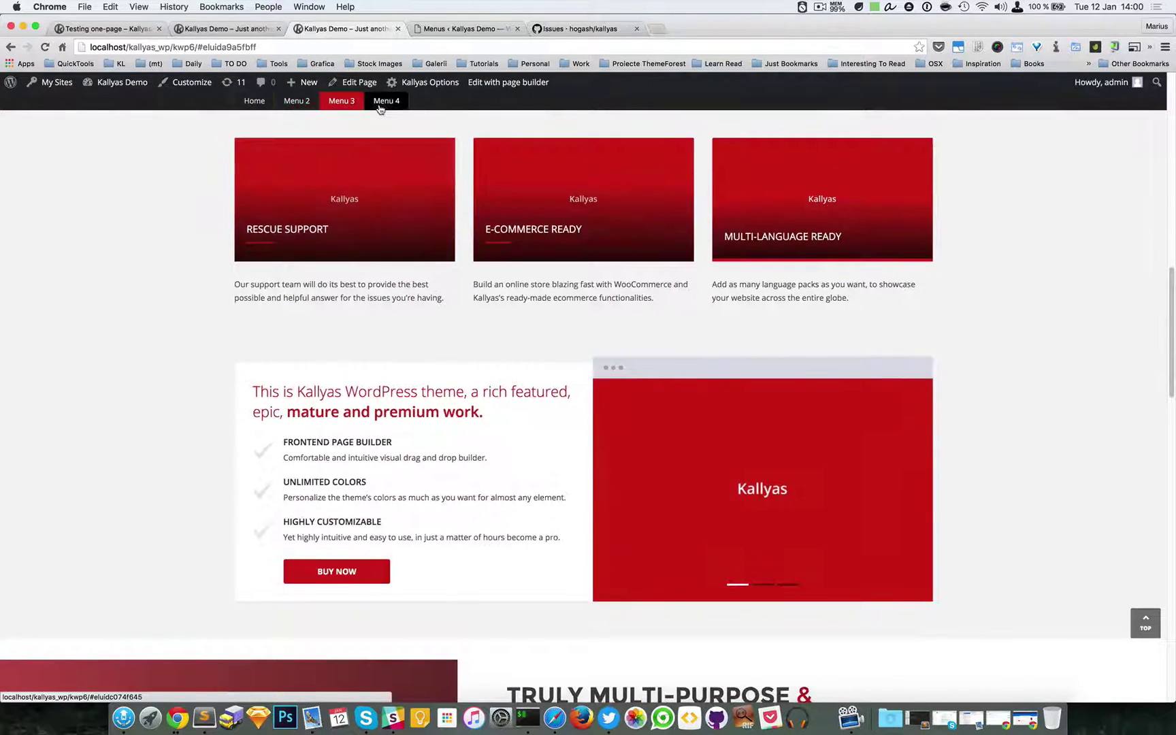
pyautogui.click(380, 106)
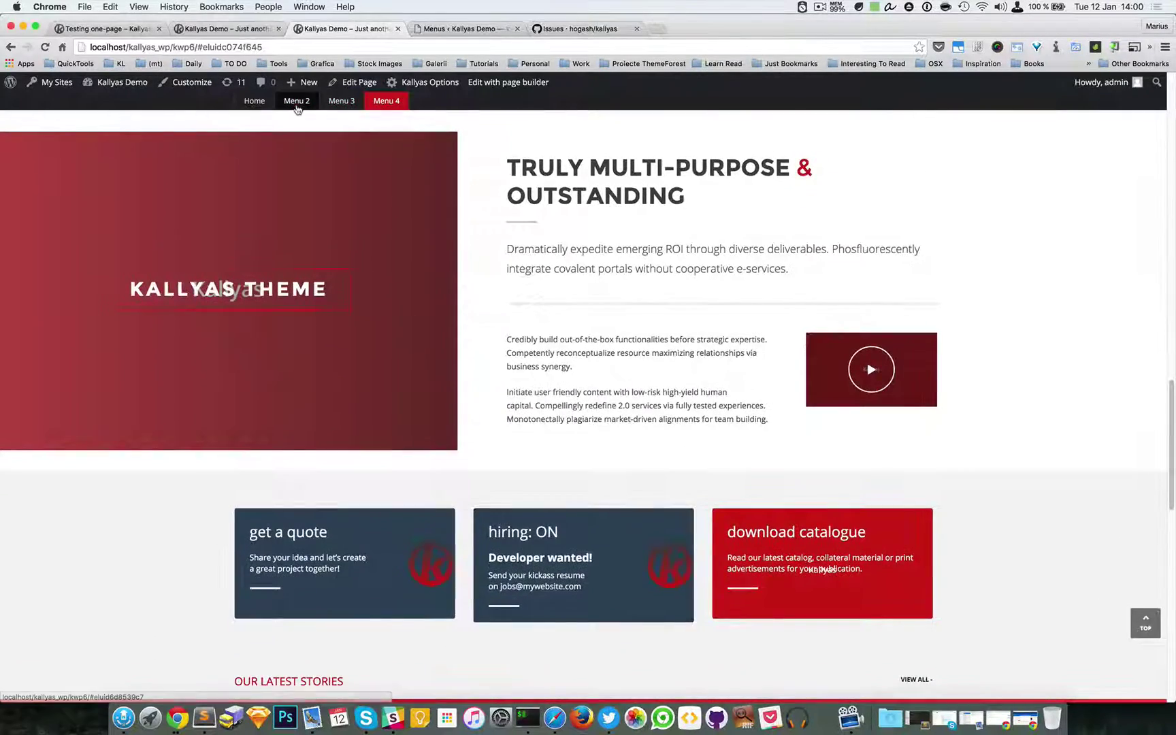
pyautogui.click(297, 103)
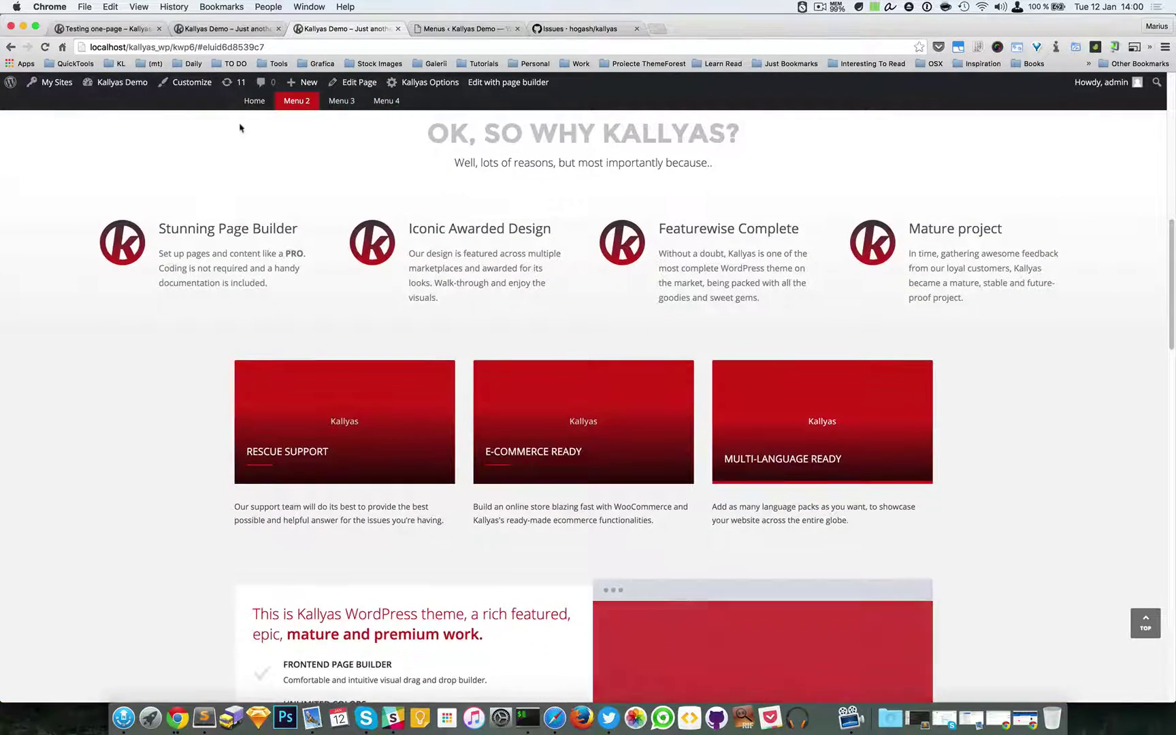
pyautogui.click(249, 106)
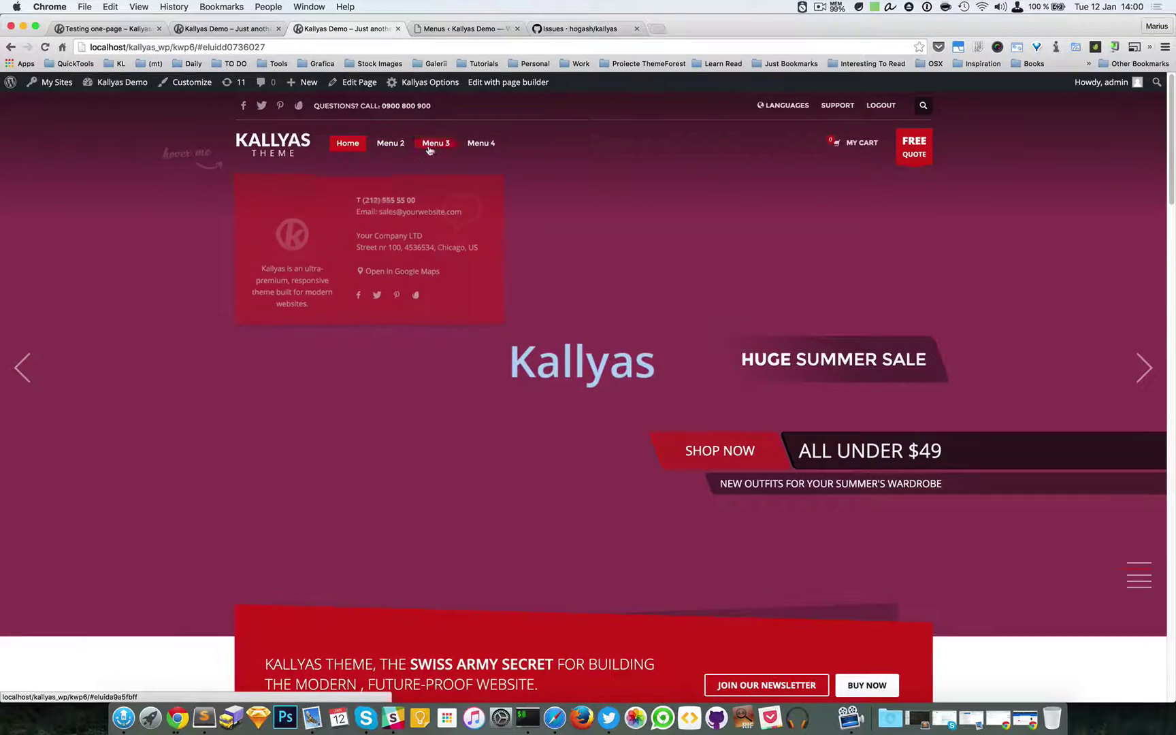
pyautogui.click(439, 146)
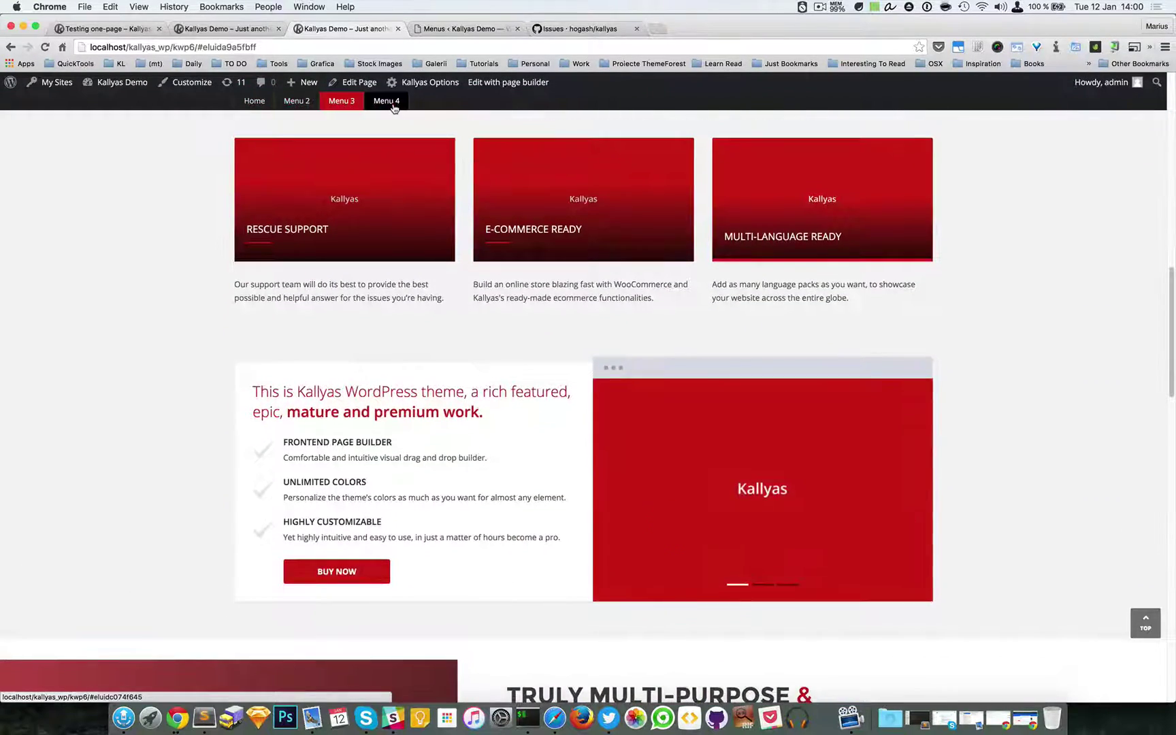
pyautogui.click(394, 108)
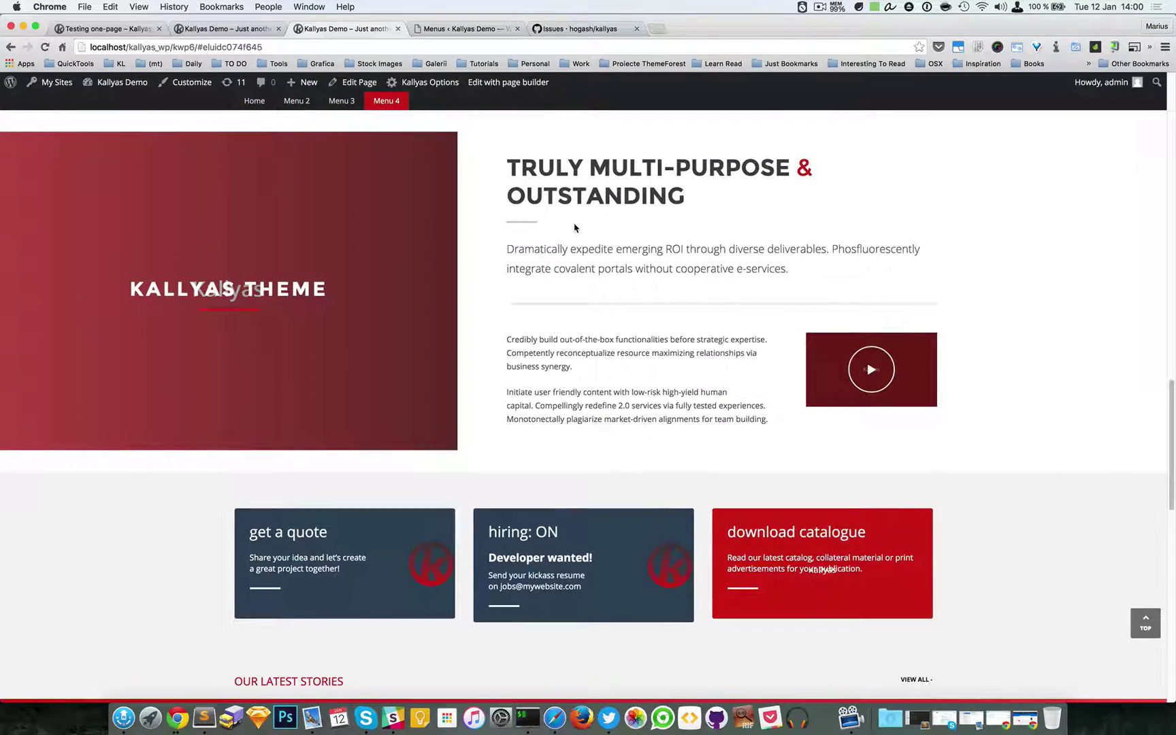
pyautogui.scroll(15, 577, 225)
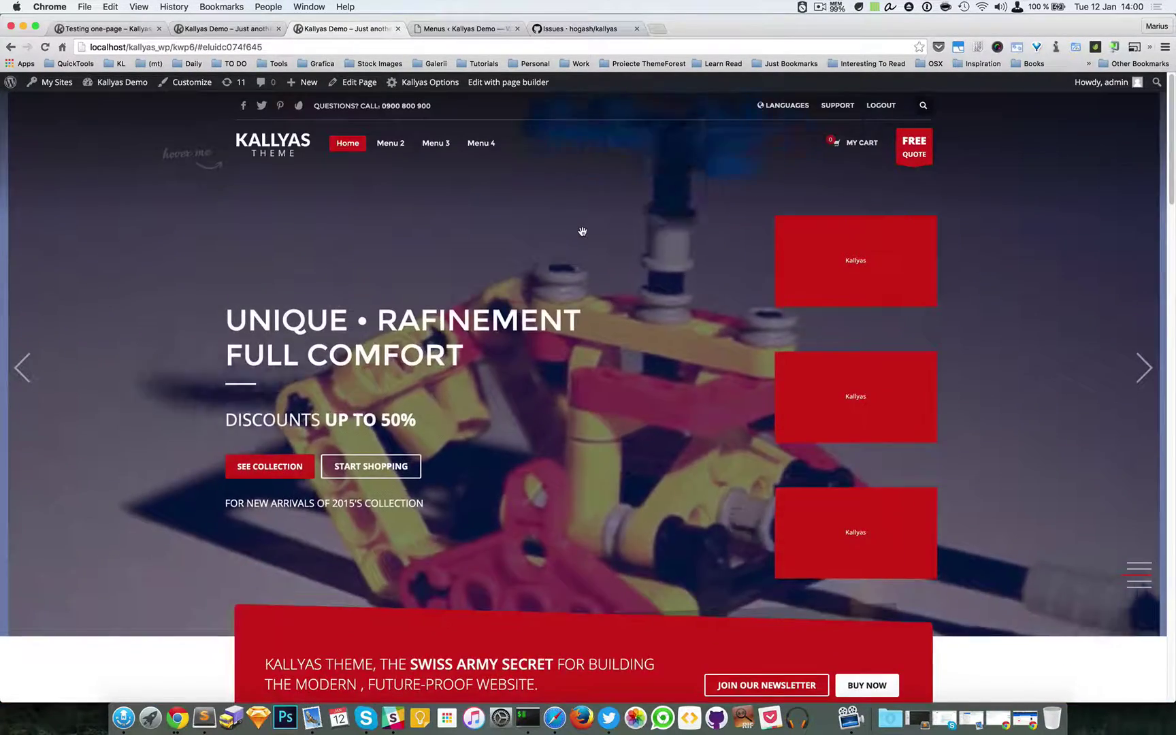
pyautogui.scroll(-7, 581, 233)
pyautogui.scroll(-10, 581, 235)
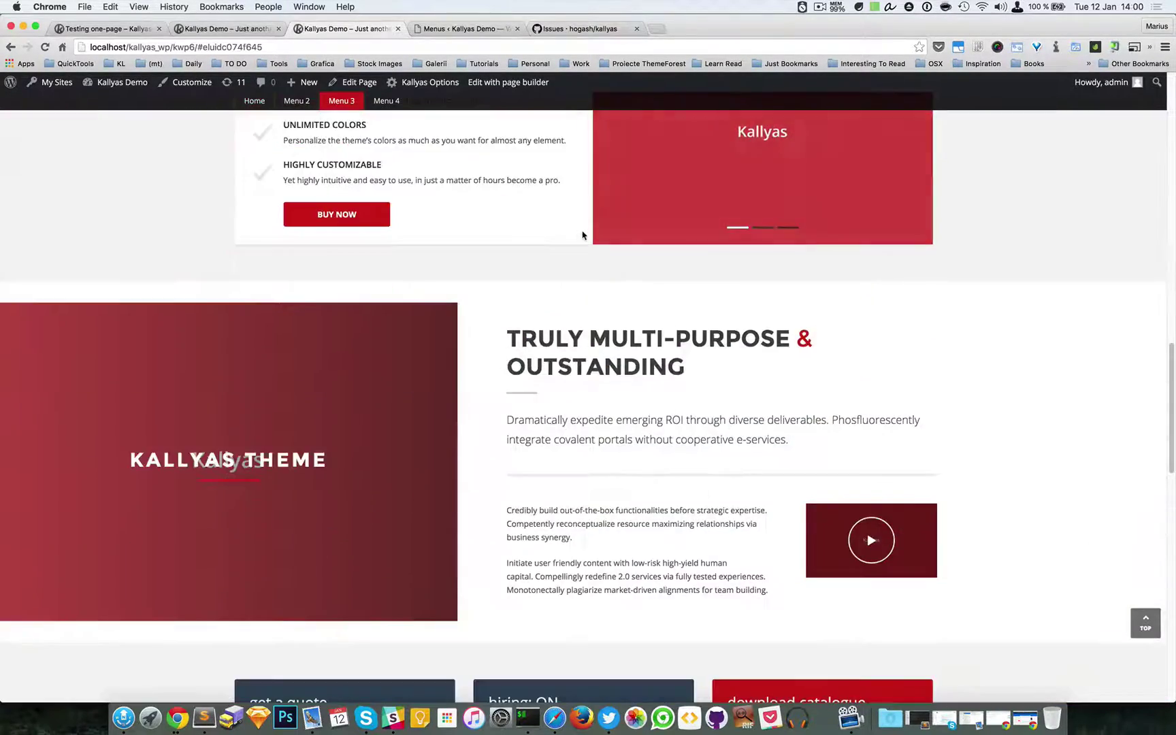